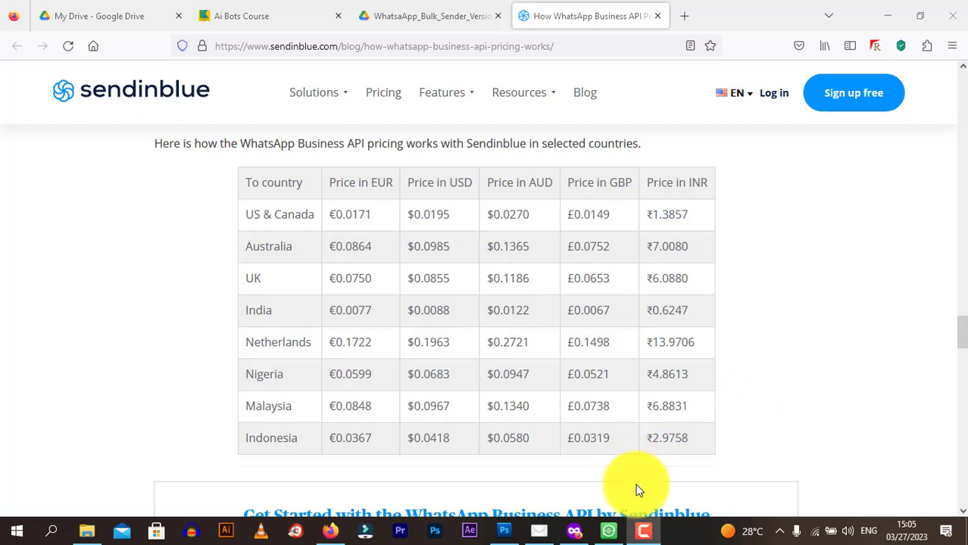
Step: Review the Sendinblue WhatsApp API price table, highlighting the US & Canada row and USD price
{"action": "left_click", "coordinate": [643, 533]}
{"action": "left_click", "coordinate": [643, 534]}
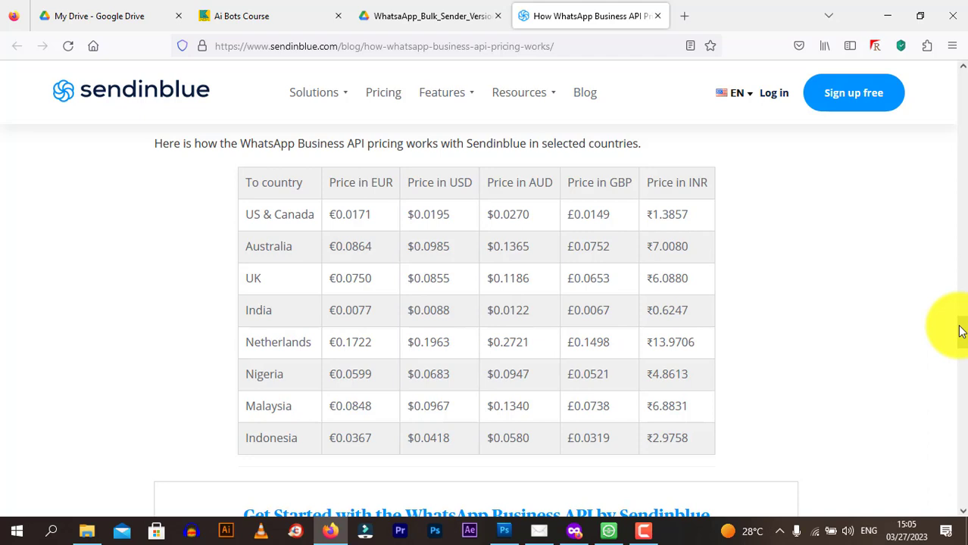
{"action": "mouse_move", "coordinate": [960, 331]}
{"action": "left_mouse_down"}
{"action": "mouse_move", "coordinate": [960, 87]}
{"action": "mouse_move", "coordinate": [961, 326]}
{"action": "left_mouse_up"}
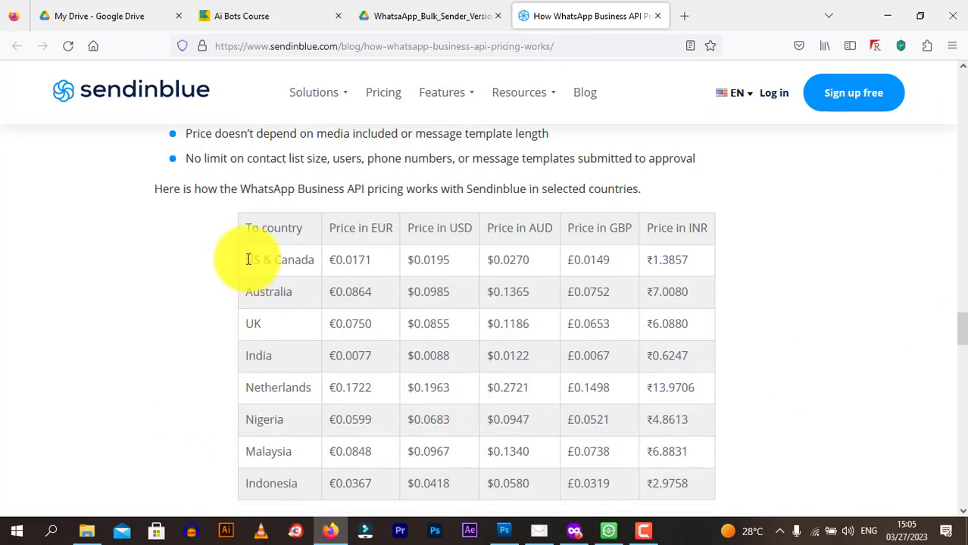
{"action": "left_click_drag", "start_coordinate": [248, 260], "coordinate": [314, 259]}
{"action": "left_click_drag", "start_coordinate": [413, 259], "coordinate": [450, 262]}
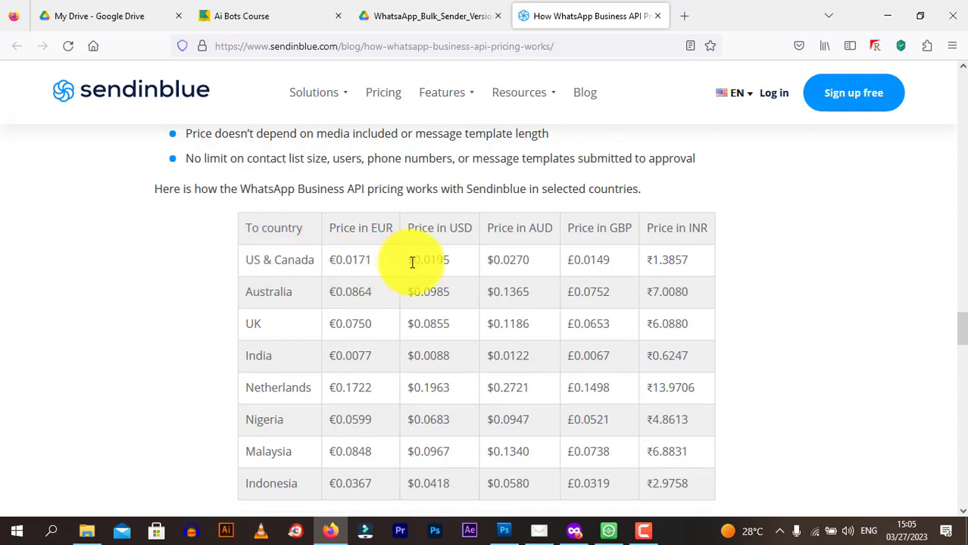
{"action": "left_click", "coordinate": [451, 262]}
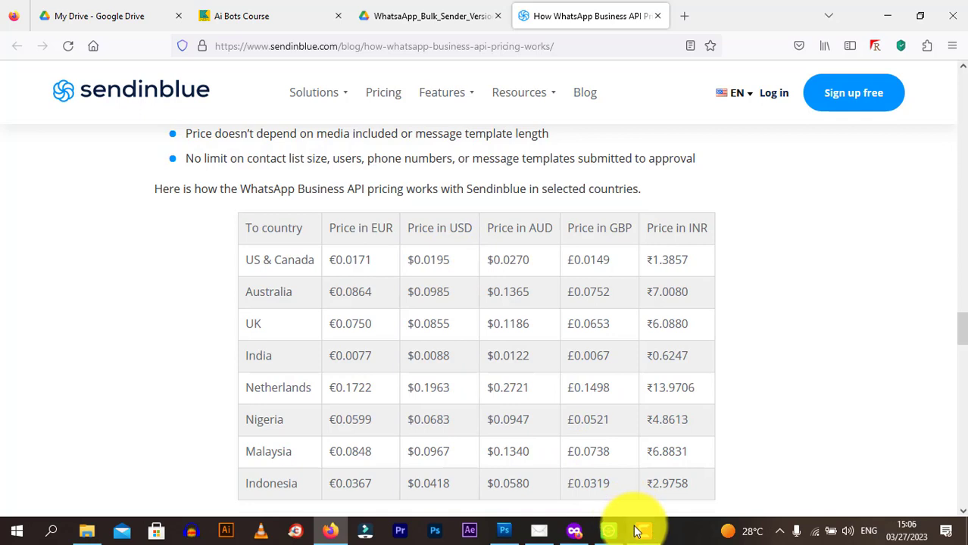
Step: Highlight the UK price in USD, then move to the WhatsaApp_Bulk_Sender Drive folder
{"action": "scroll", "coordinate": [750, 357], "scroll_direction": "up", "scroll_amount": 1}
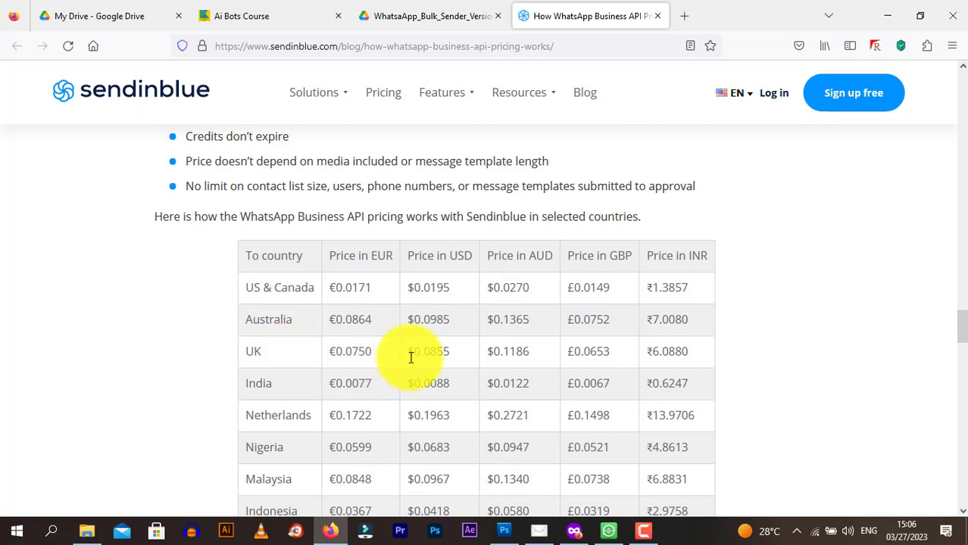
{"action": "left_click_drag", "start_coordinate": [409, 357], "coordinate": [455, 362]}
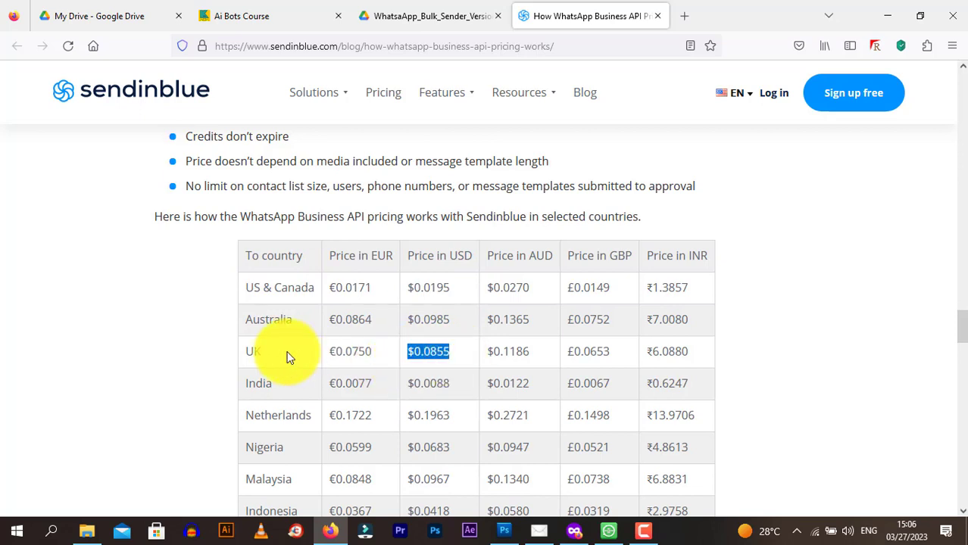
{"action": "left_click_drag", "start_coordinate": [961, 327], "coordinate": [962, 87]}
{"action": "left_click", "coordinate": [413, 15]}
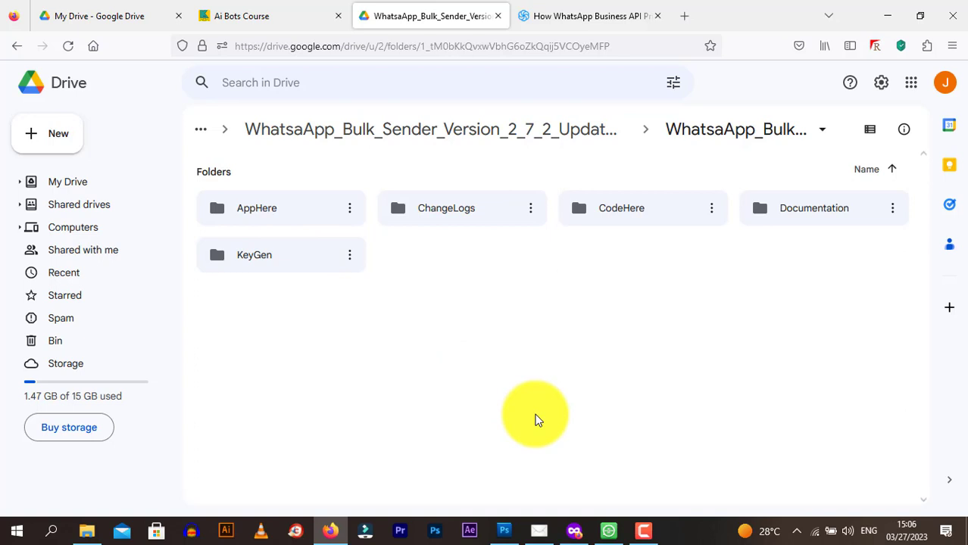
Step: Glance at WaSender's empty target list, then return to Google Drive
{"action": "left_click", "coordinate": [608, 530]}
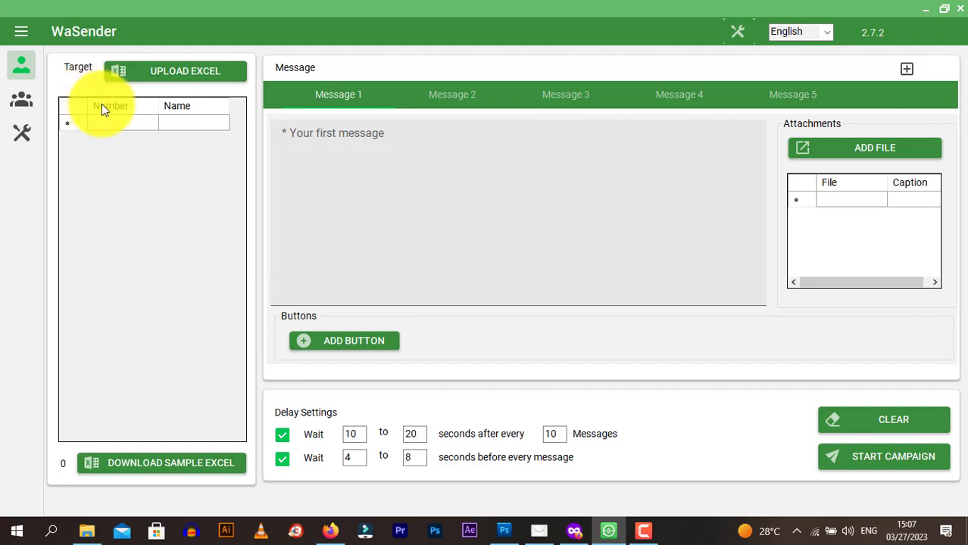
{"action": "left_click", "coordinate": [121, 123]}
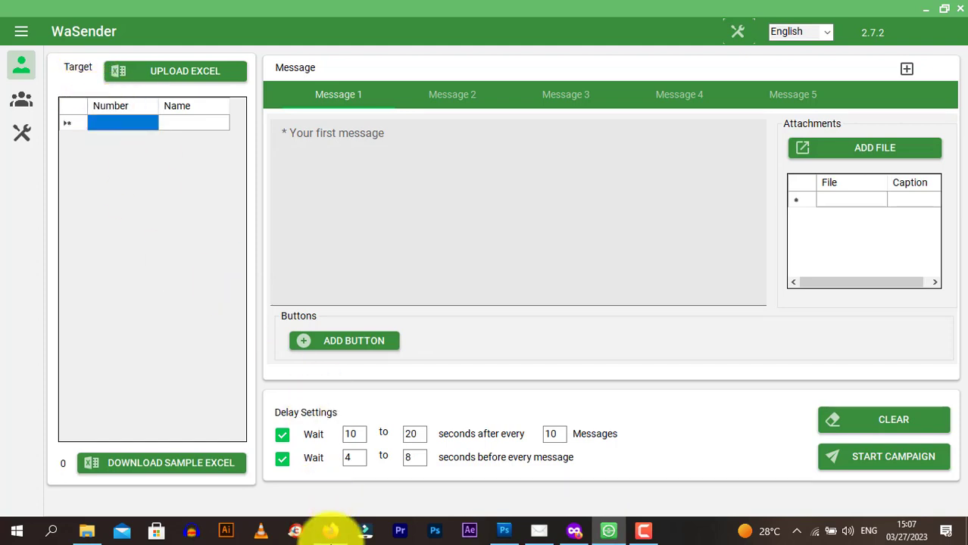
{"action": "left_click", "coordinate": [331, 530]}
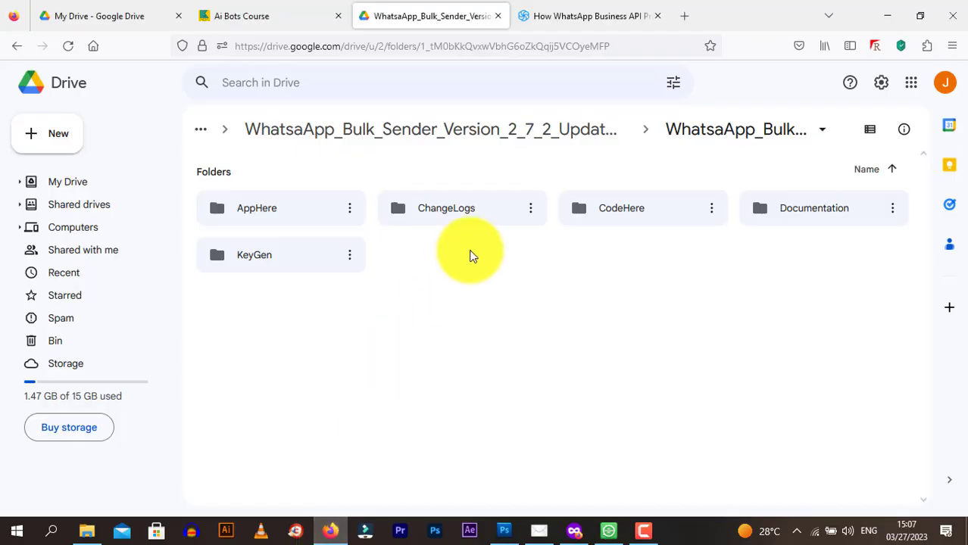
Step: Open the Bonus 2 folder and scroll through its Dentist-to-Writing spreadsheets
{"action": "left_click", "coordinate": [465, 130]}
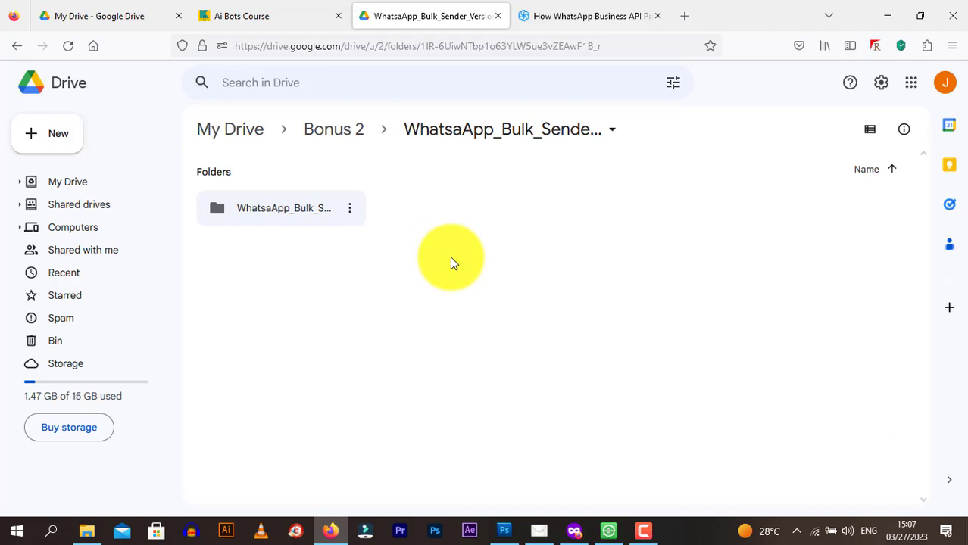
{"action": "left_click", "coordinate": [350, 142]}
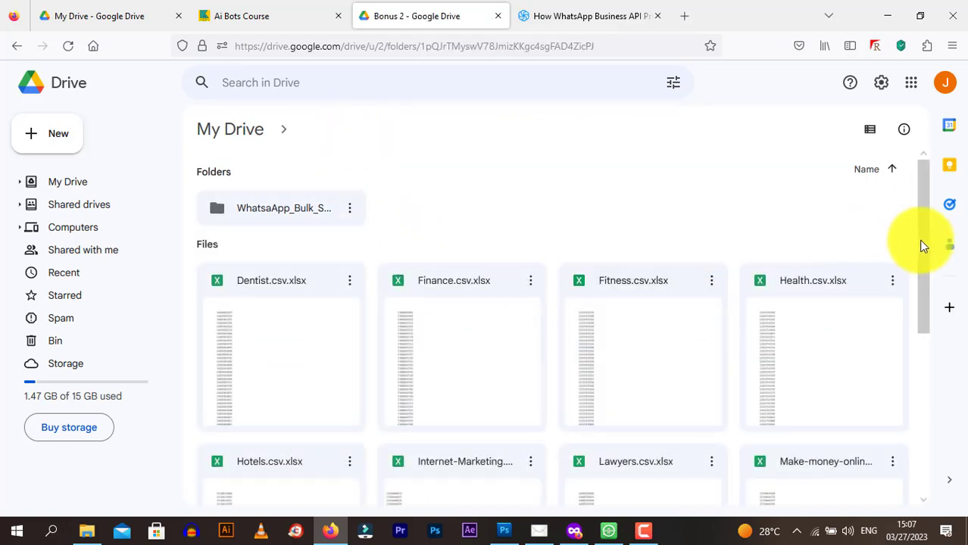
{"action": "scroll", "coordinate": [922, 261], "scroll_direction": "down", "scroll_amount": 1}
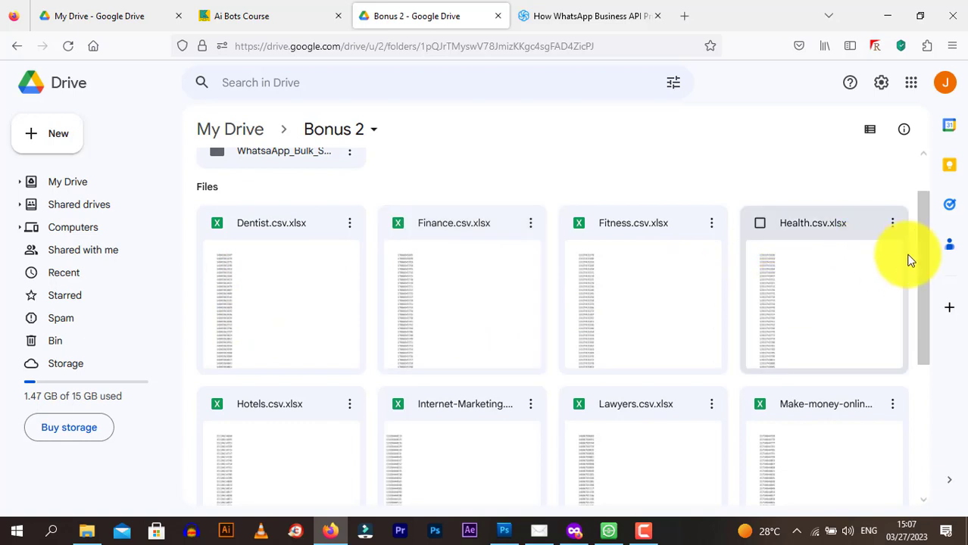
{"action": "scroll", "coordinate": [920, 255], "scroll_direction": "down", "scroll_amount": 2}
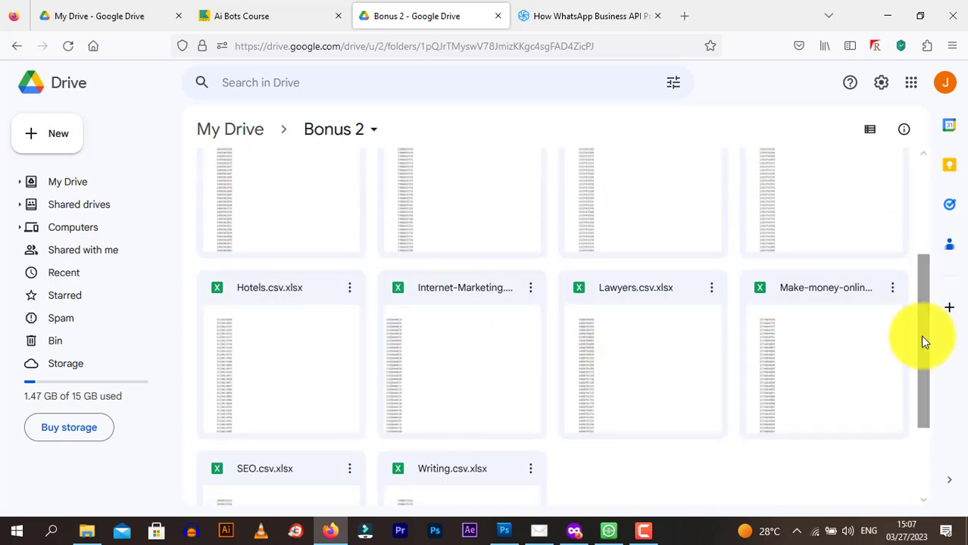
{"action": "scroll", "coordinate": [920, 337], "scroll_direction": "down", "scroll_amount": 2}
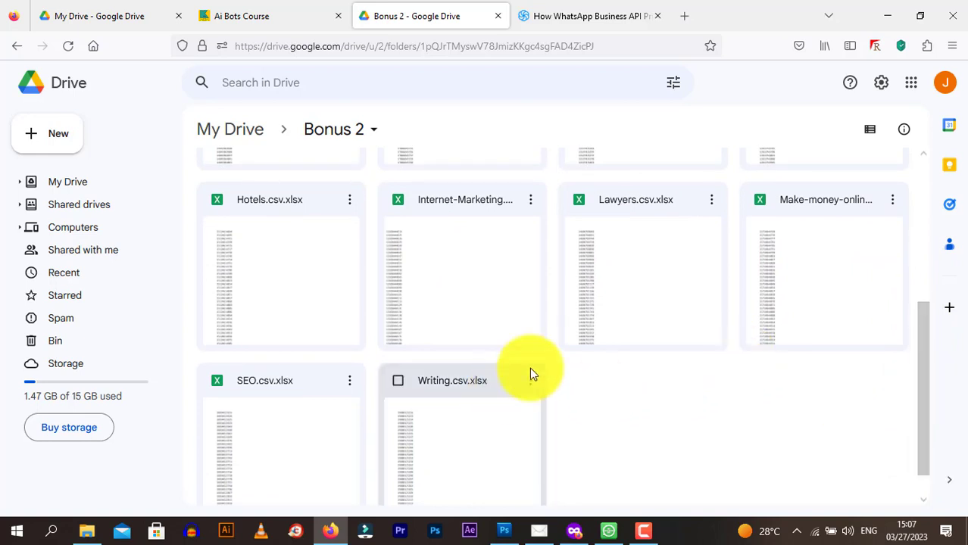
{"action": "scroll", "coordinate": [923, 333], "scroll_direction": "up", "scroll_amount": 5}
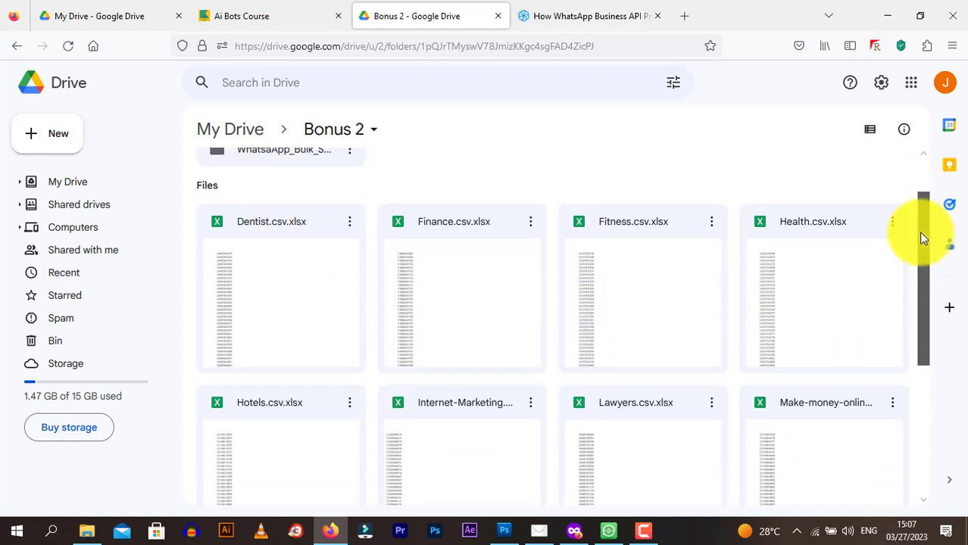
{"action": "left_click_drag", "start_coordinate": [919, 227], "coordinate": [931, 180]}
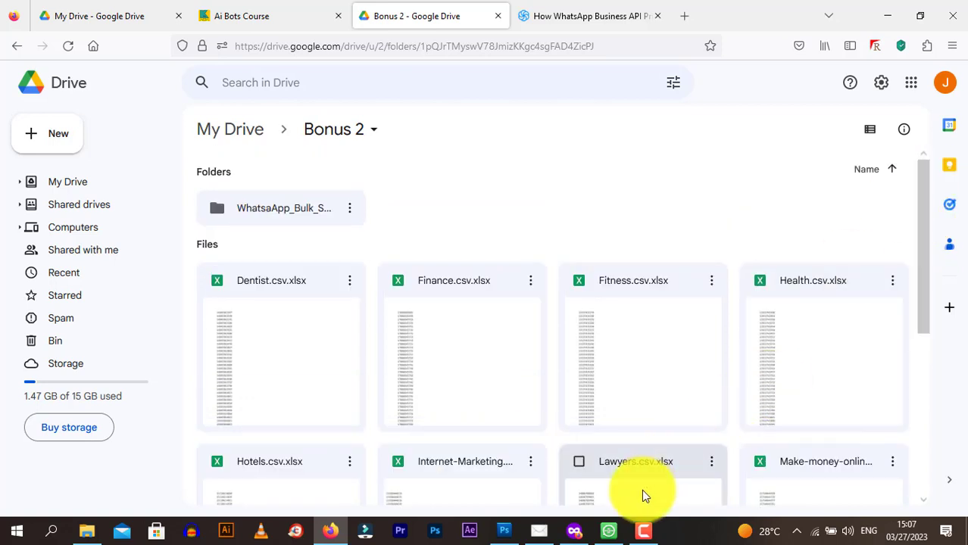
Step: Bring WaSender forward and browse the Message 1–5 slots, ending on Message 1
{"action": "left_click", "coordinate": [608, 530]}
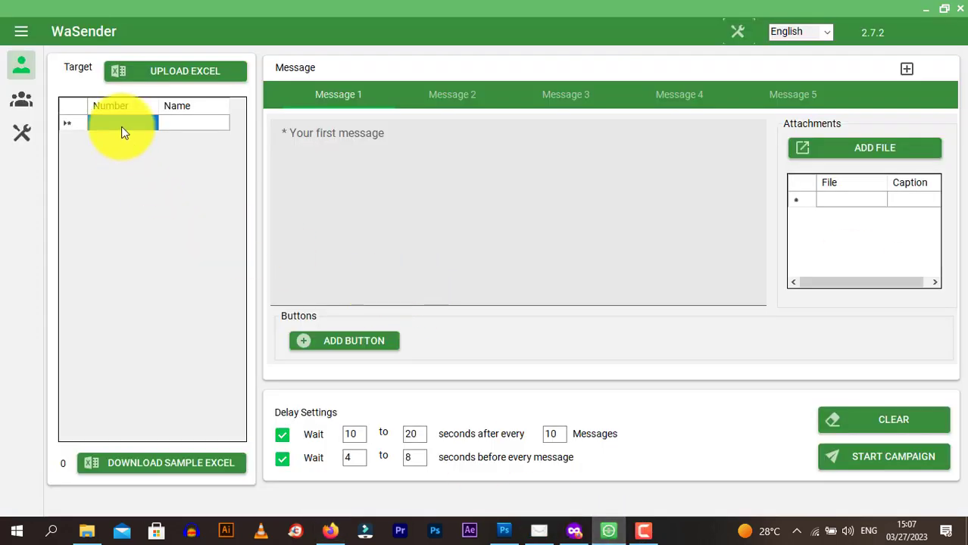
{"action": "left_click", "coordinate": [121, 126]}
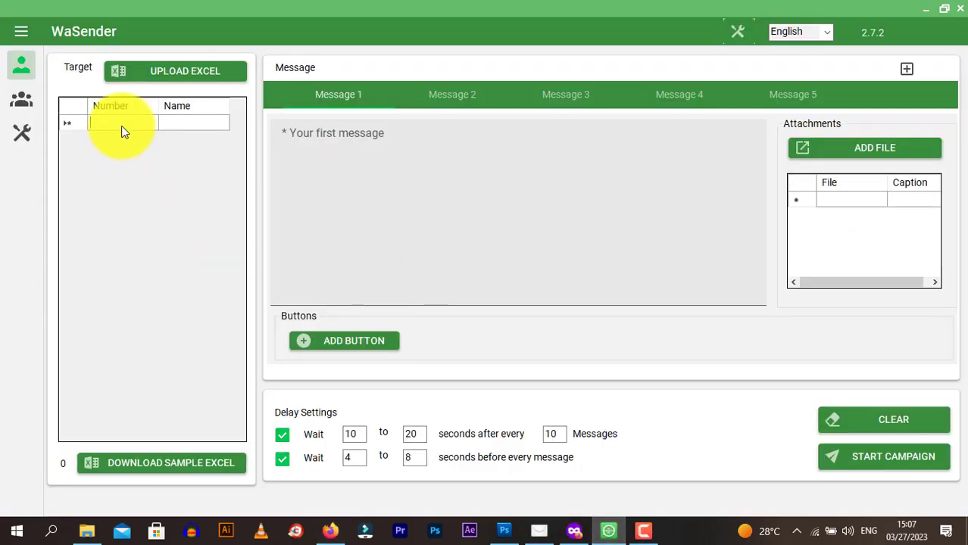
{"action": "left_click", "coordinate": [342, 151]}
{"action": "left_click", "coordinate": [473, 96]}
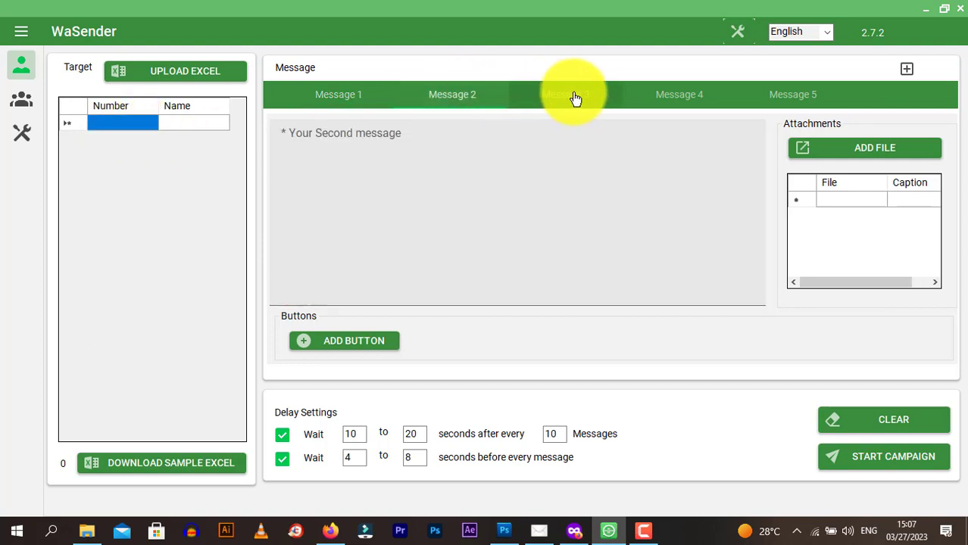
{"action": "left_click", "coordinate": [575, 97]}
{"action": "left_click", "coordinate": [689, 100]}
{"action": "left_click", "coordinate": [785, 103]}
{"action": "left_click", "coordinate": [324, 95]}
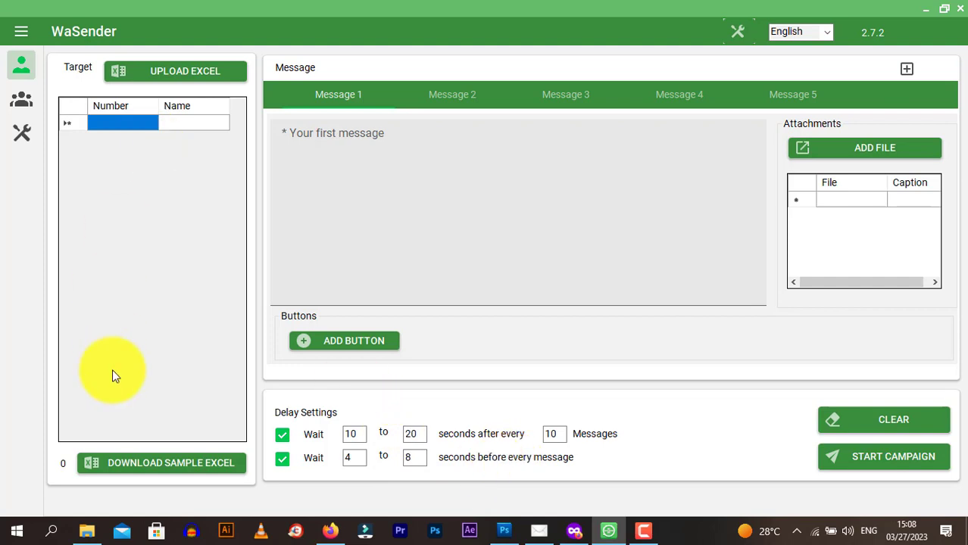
{"action": "left_click", "coordinate": [372, 163]}
{"action": "type", "text": "Hi, I"}
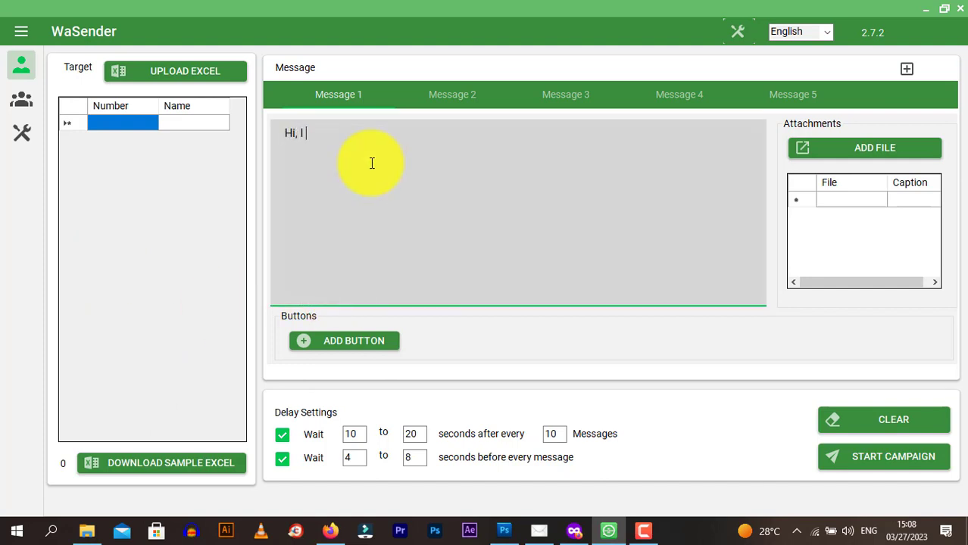
{"action": "type", "text": "saw you listing."}
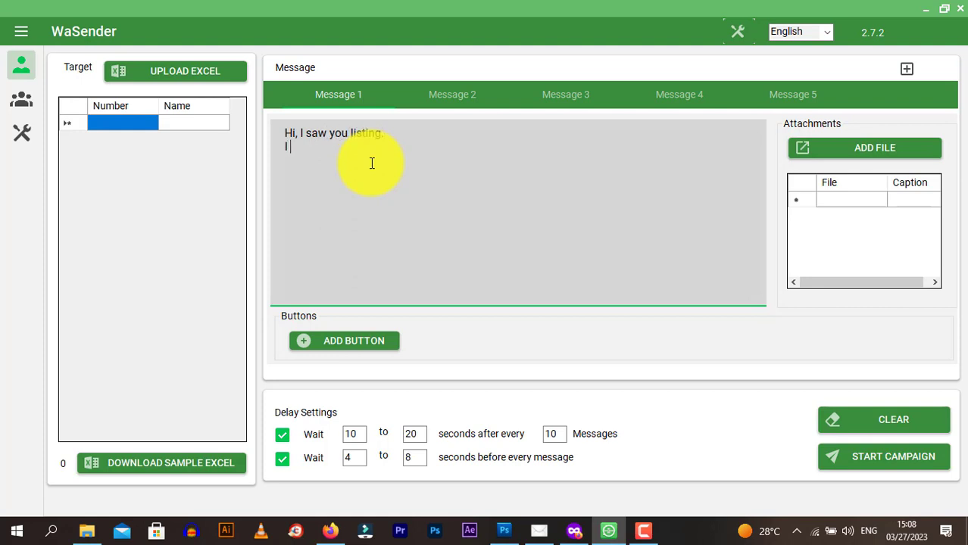
{"action": "type", "text": "can hekp"}
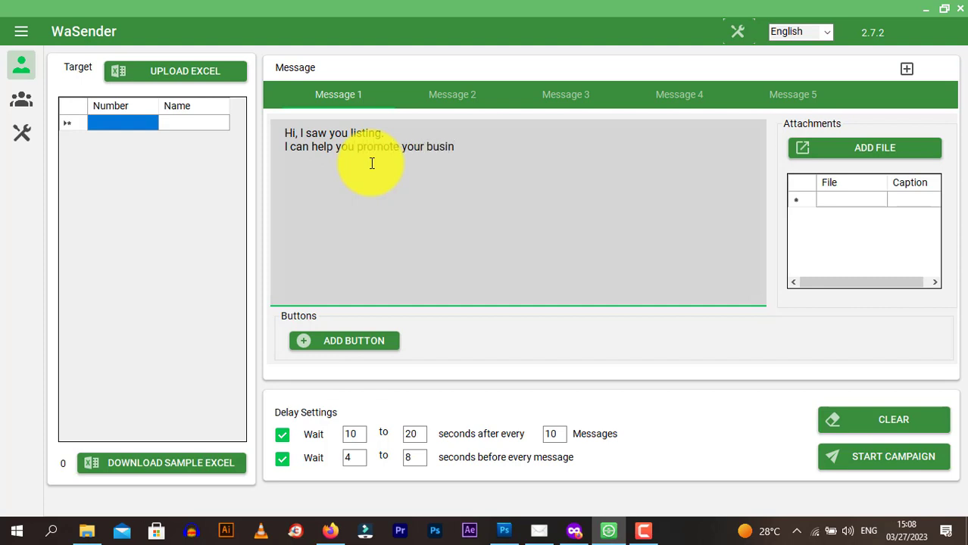
{"action": "key", "text": "ctrl+a"}
{"action": "left_click", "coordinate": [454, 93]}
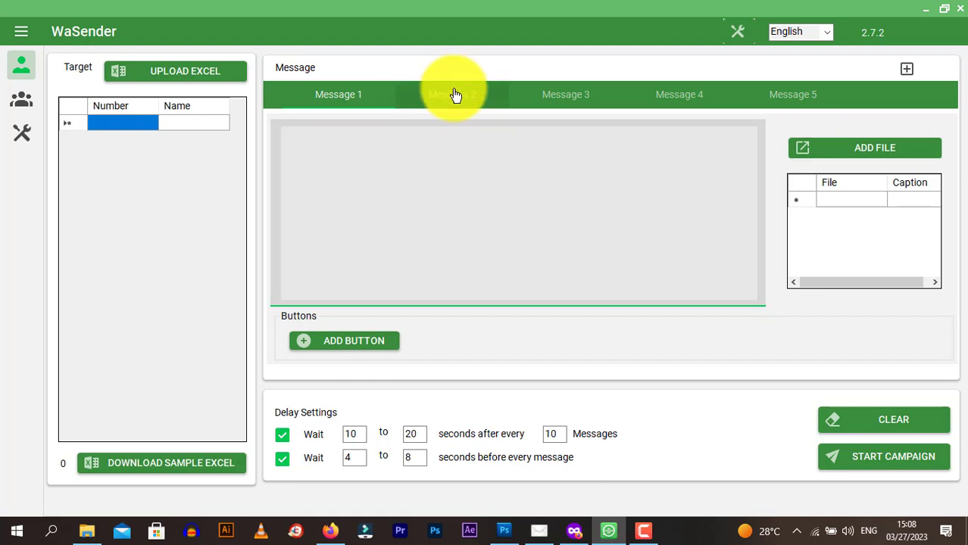
{"action": "left_click", "coordinate": [583, 106]}
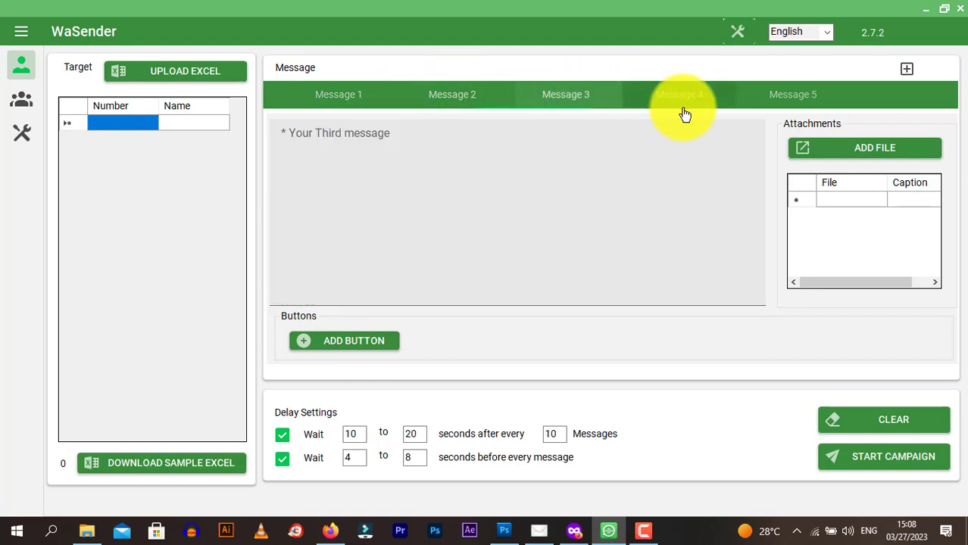
{"action": "left_click", "coordinate": [676, 114]}
{"action": "left_click", "coordinate": [339, 99]}
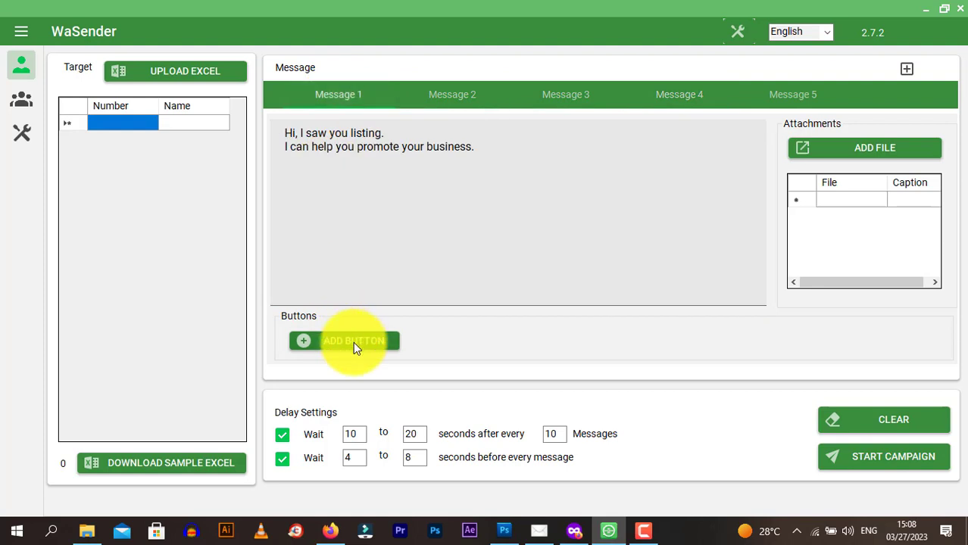
{"action": "left_click", "coordinate": [353, 342]}
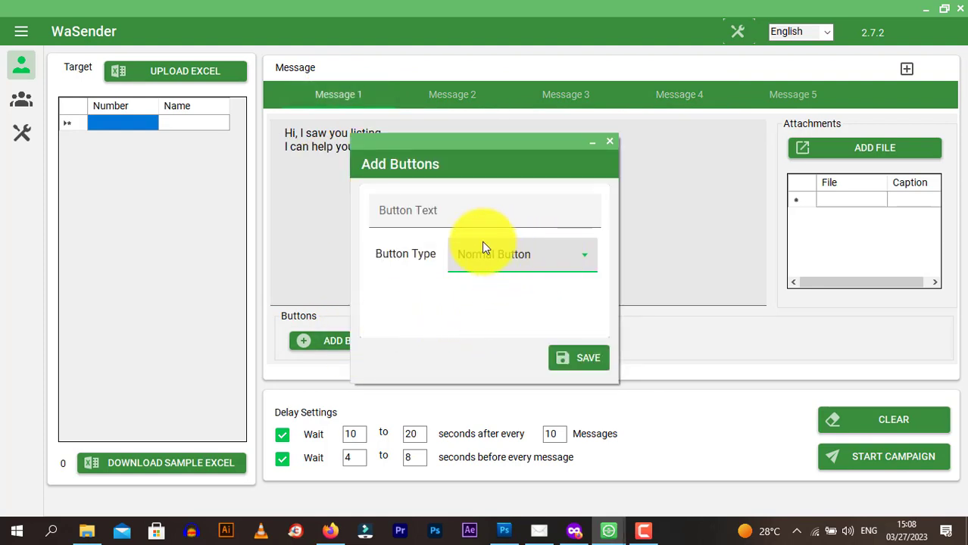
{"action": "left_click", "coordinate": [447, 214]}
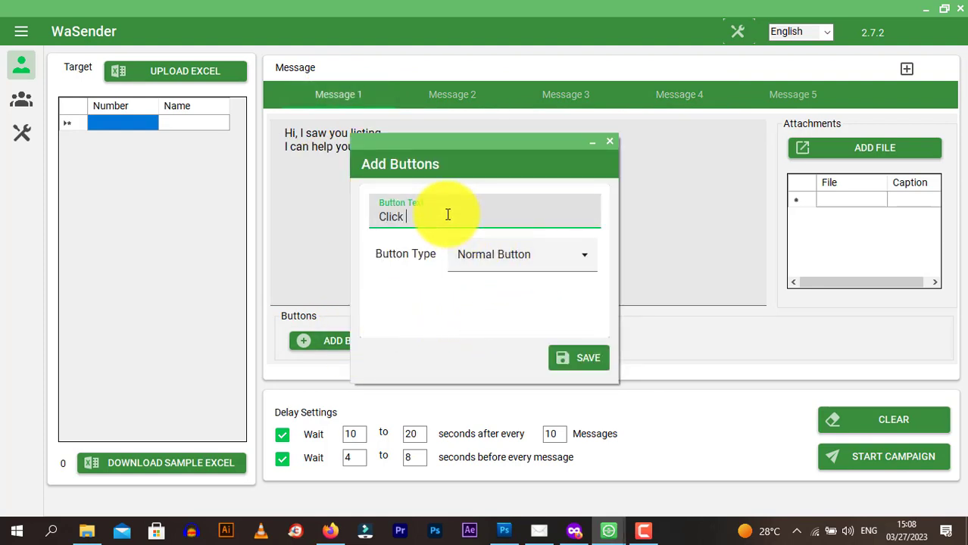
{"action": "type", "text": "ree Access"}
{"action": "left_click", "coordinate": [520, 266]}
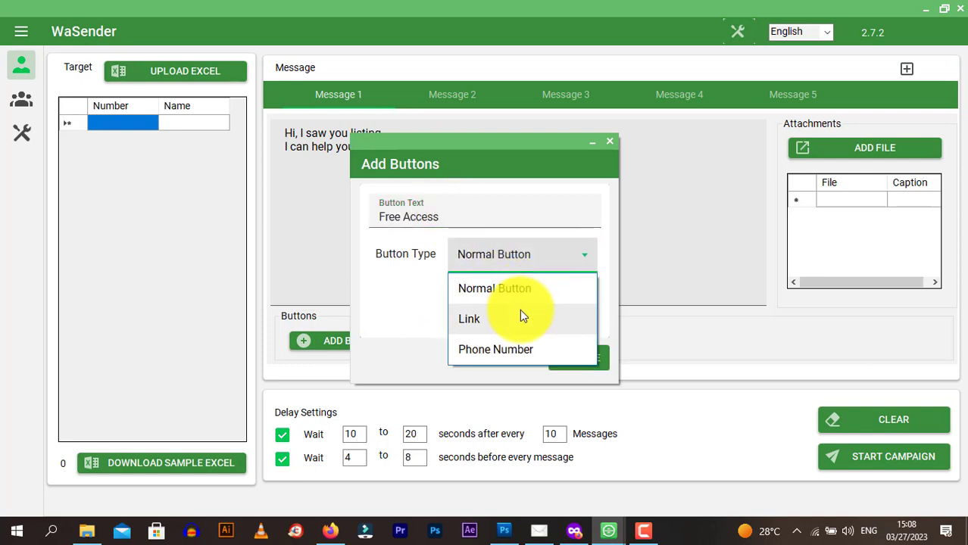
{"action": "left_click", "coordinate": [425, 290]}
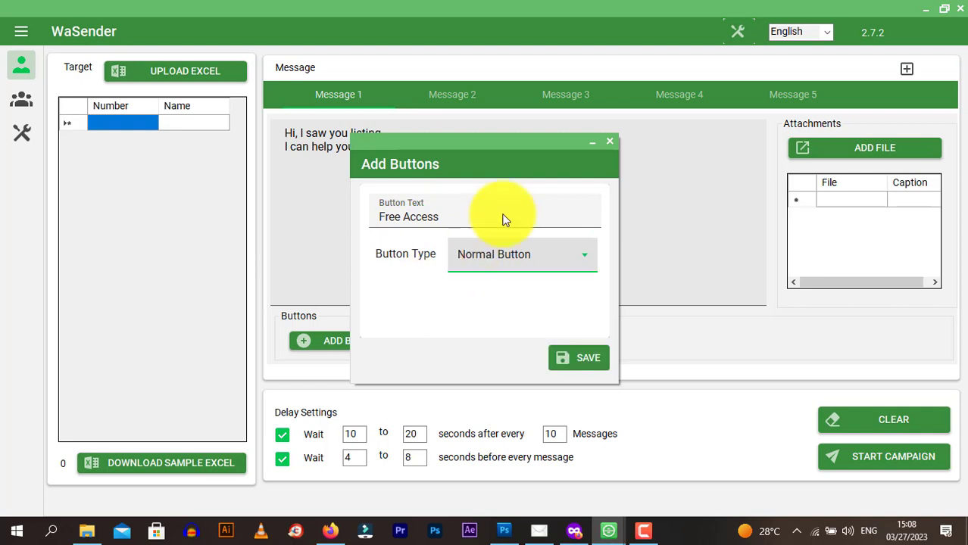
{"action": "left_click", "coordinate": [609, 142]}
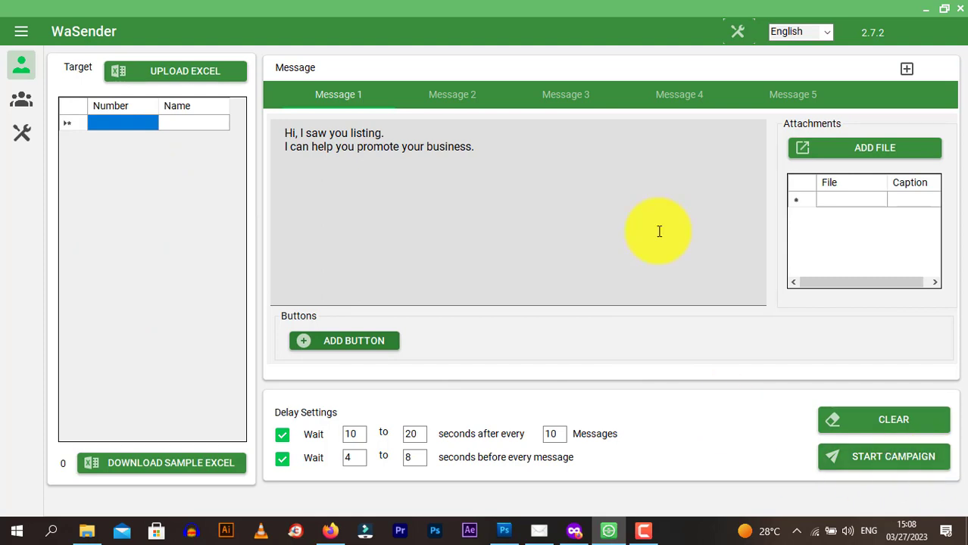
Step: Open WaSender's tools page listing Google Map Data Extractor, Auto Group Joiner and Group Finder
{"action": "left_click", "coordinate": [659, 231]}
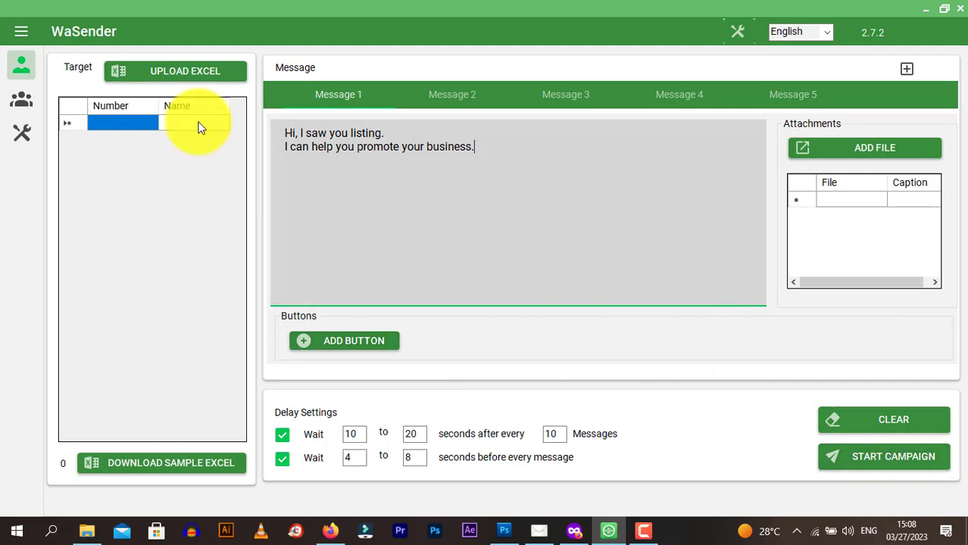
{"action": "left_click", "coordinate": [21, 136]}
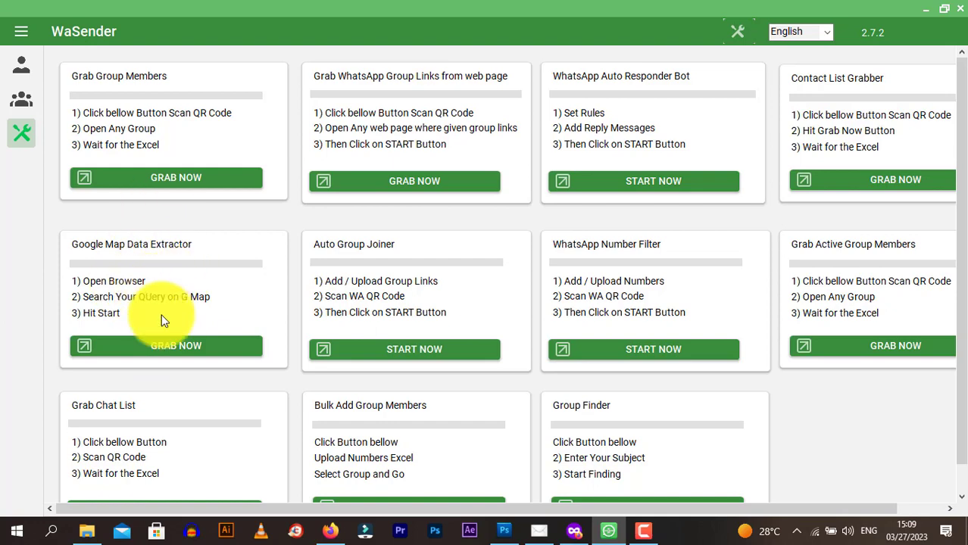
Step: Launch Google Map Data Extractor and search the map for 'Software companies in texas'
{"action": "left_click", "coordinate": [167, 346]}
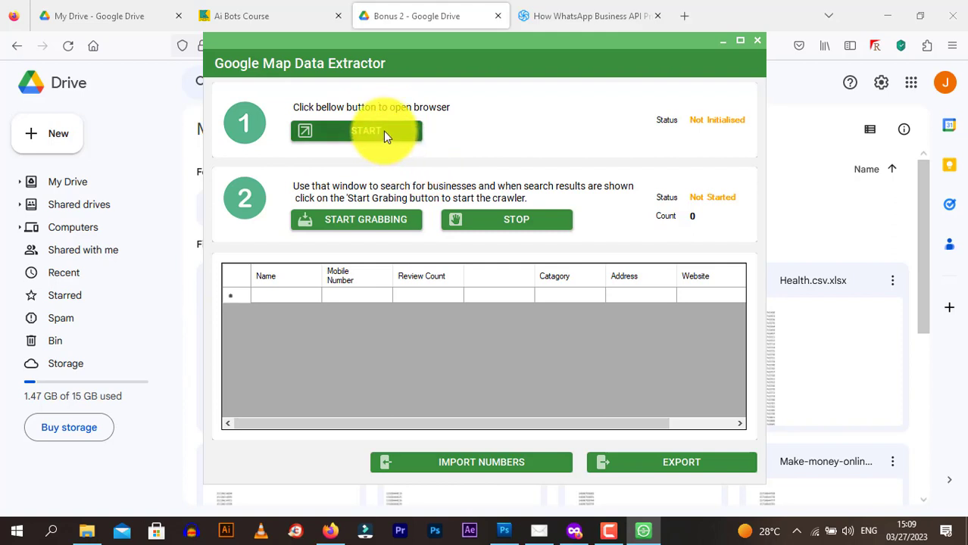
{"action": "left_click", "coordinate": [383, 131]}
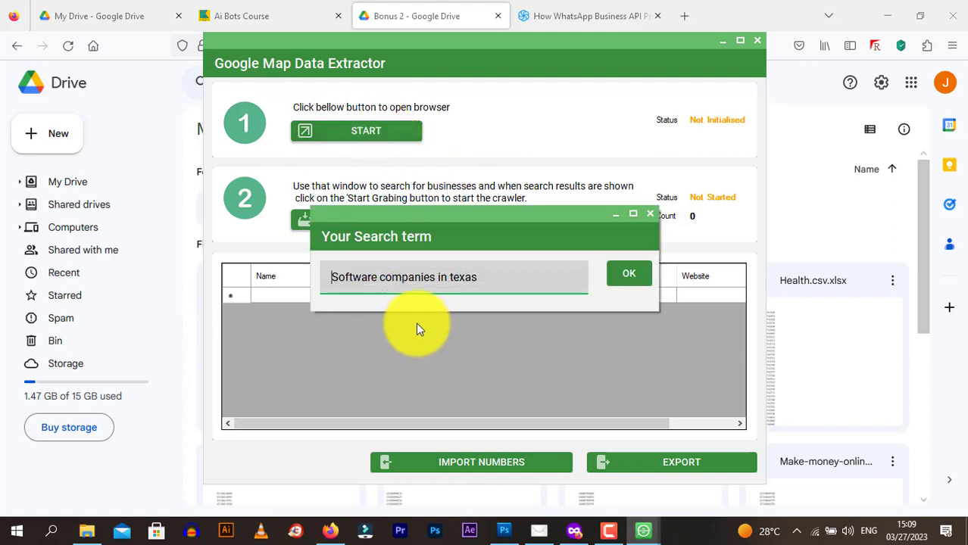
{"action": "left_click", "coordinate": [627, 279]}
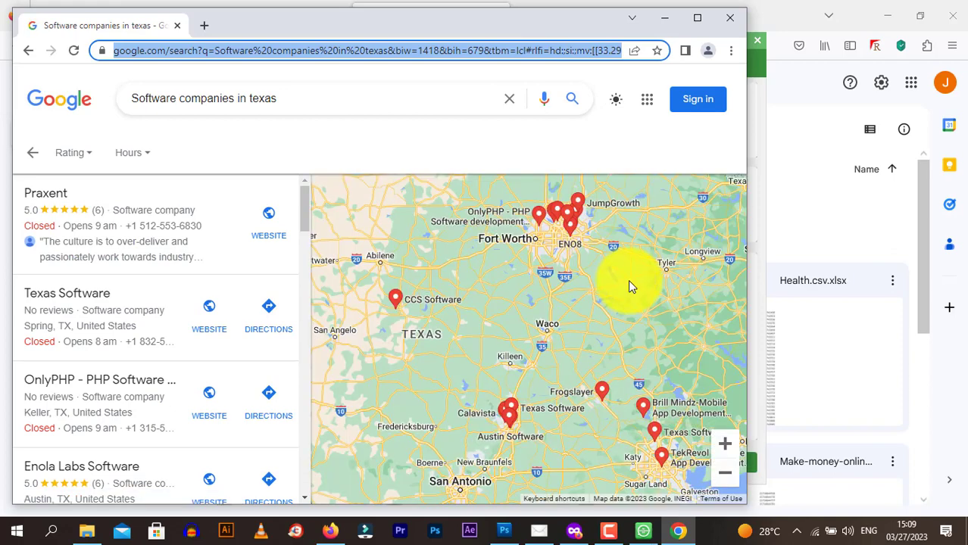
Step: Grab the Texas software company listings and import their eight phone numbers into the target list
{"action": "left_click", "coordinate": [646, 532]}
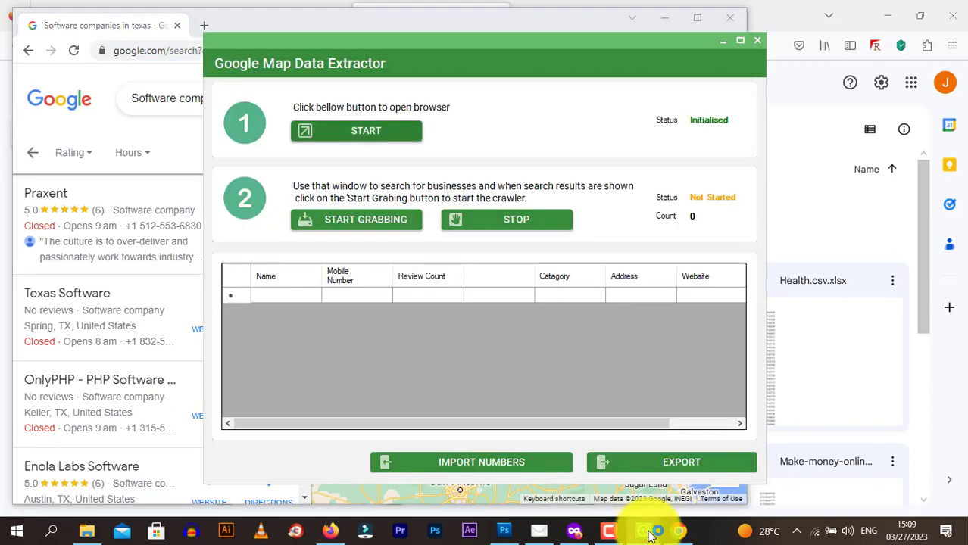
{"action": "left_click", "coordinate": [395, 220]}
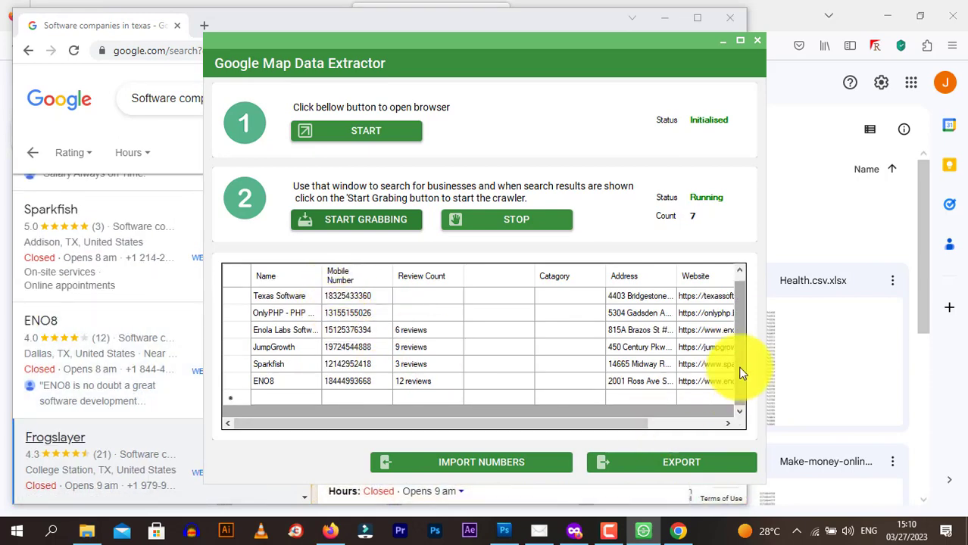
{"action": "left_click_drag", "start_coordinate": [739, 364], "coordinate": [740, 345]}
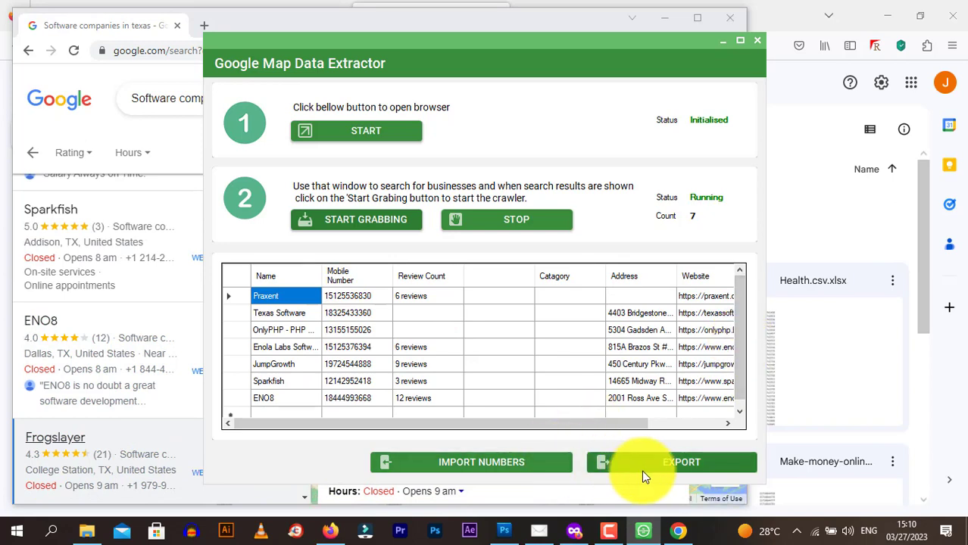
{"action": "left_click", "coordinate": [517, 461]}
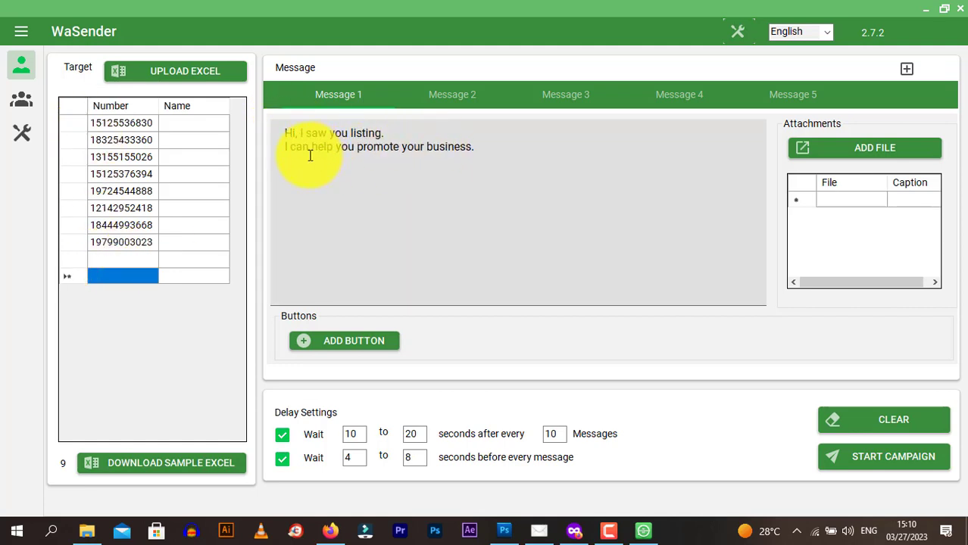
Step: Insert 'dentist' before 'business' in the message and add a 'Call Me' button
{"action": "left_click", "coordinate": [428, 147]}
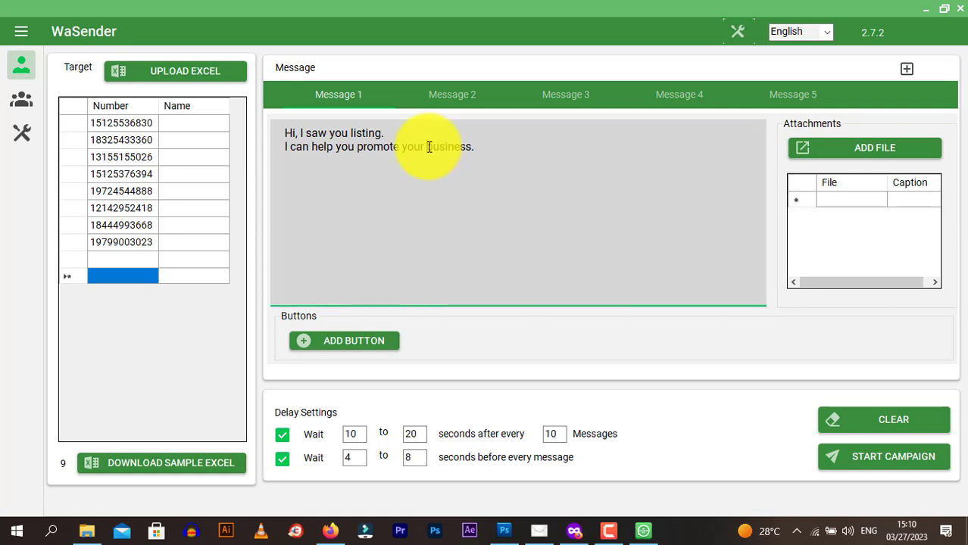
{"action": "type", "text": "dentist"}
{"action": "left_click", "coordinate": [383, 344]}
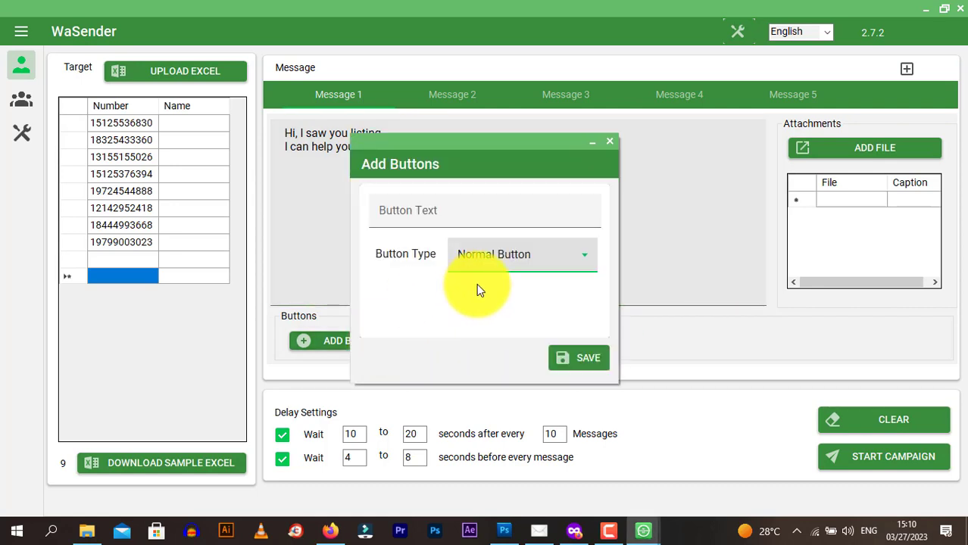
{"action": "left_click", "coordinate": [437, 217]}
{"action": "type", "text": "Call Me"}
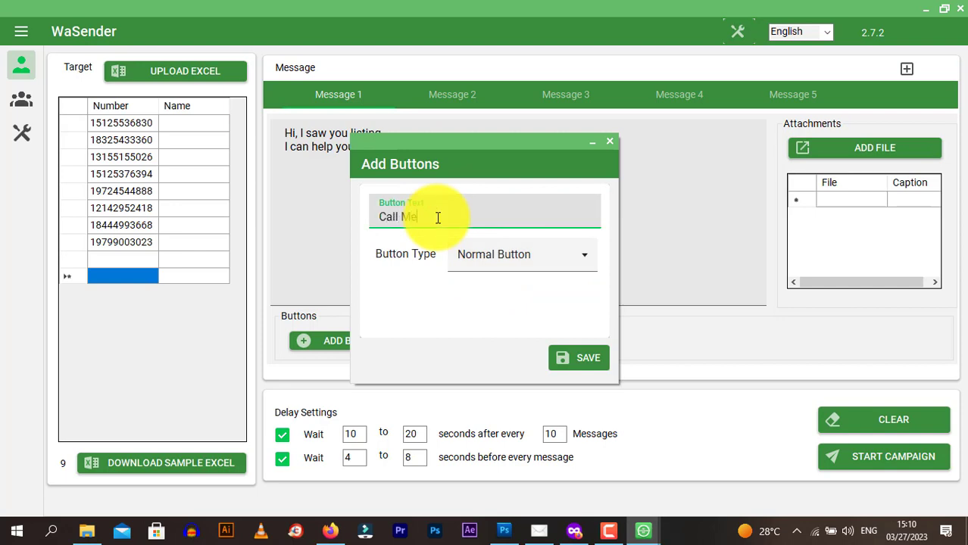
{"action": "left_click", "coordinate": [579, 357]}
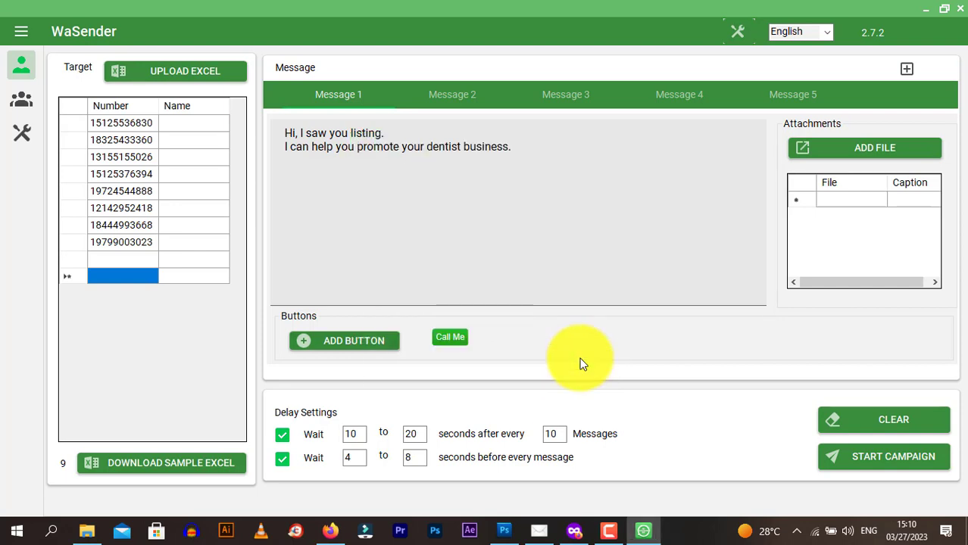
Step: Make the Call Me button a phone-number button that dials a number
{"action": "left_click", "coordinate": [371, 345]}
{"action": "left_click", "coordinate": [519, 264]}
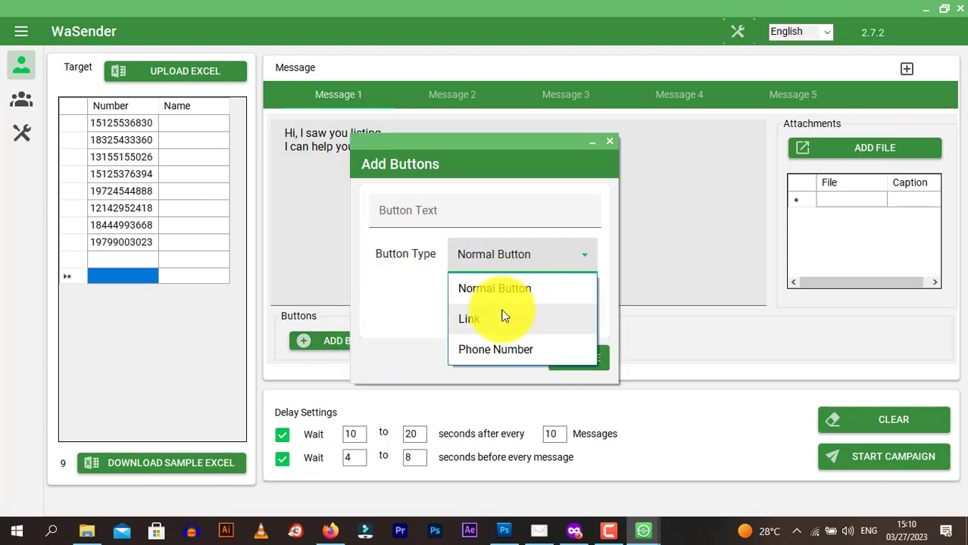
{"action": "left_click", "coordinate": [500, 349]}
{"action": "left_click", "coordinate": [406, 299]}
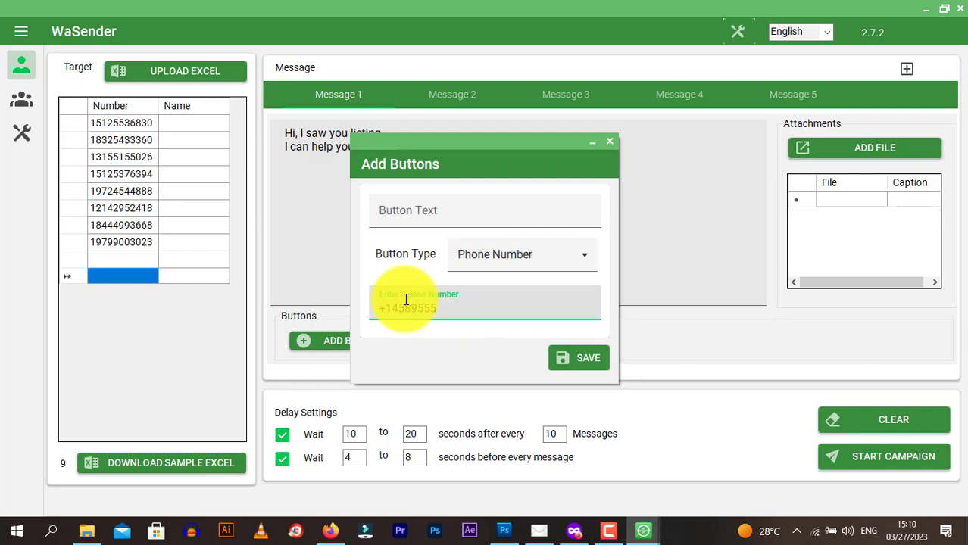
{"action": "left_click", "coordinate": [461, 210]}
{"action": "type", "text": "C"}
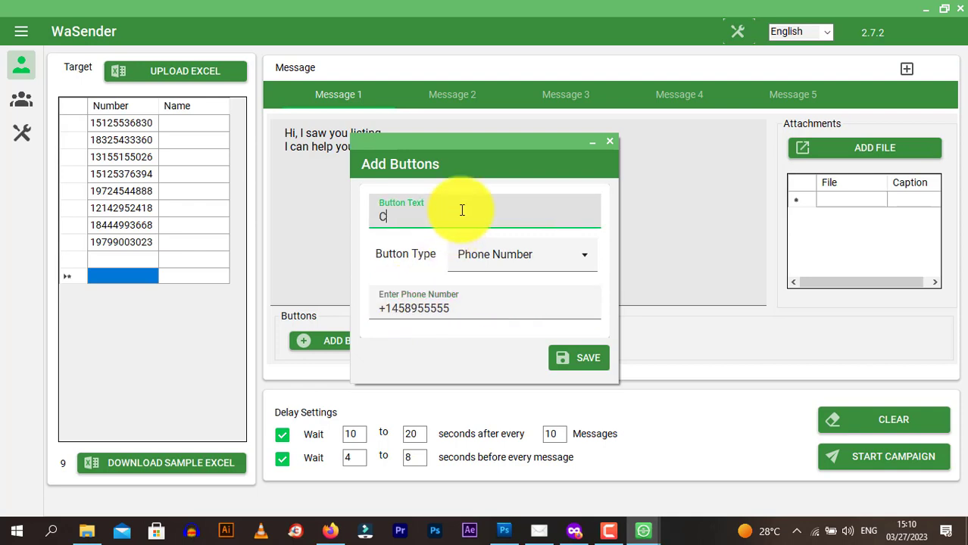
{"action": "type", "text": "e"}
{"action": "left_click", "coordinate": [579, 357]}
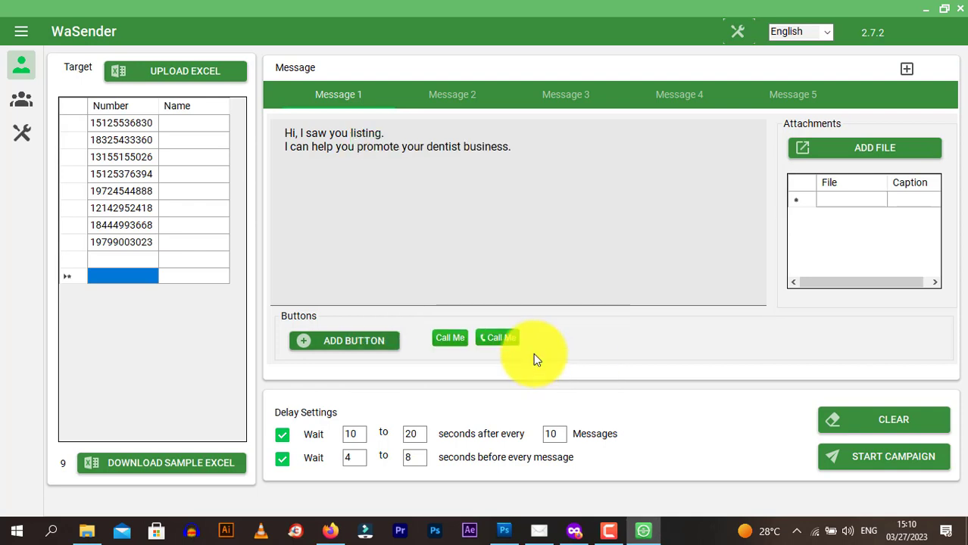
Step: Recheck the Call Me button's settings, then return to the message text
{"action": "left_click", "coordinate": [448, 333]}
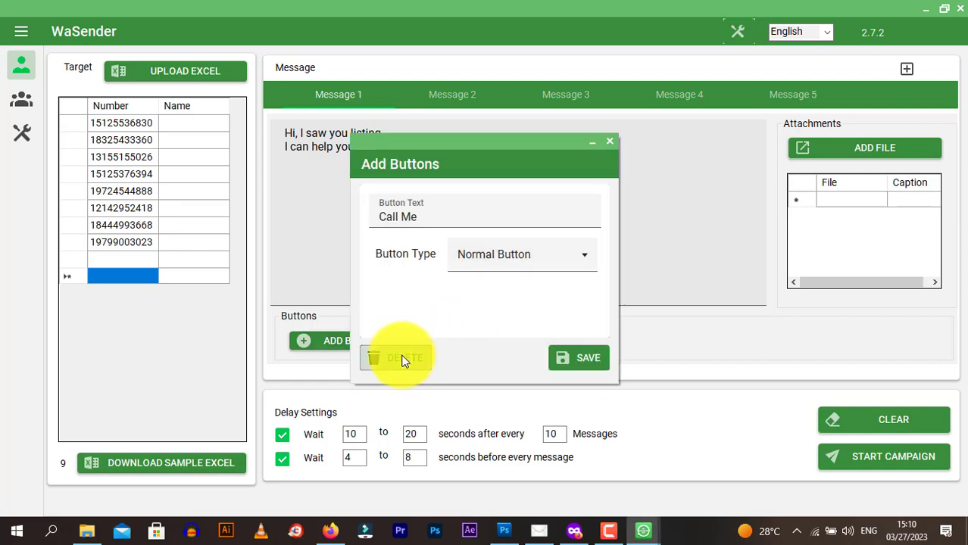
{"action": "left_click", "coordinate": [425, 360]}
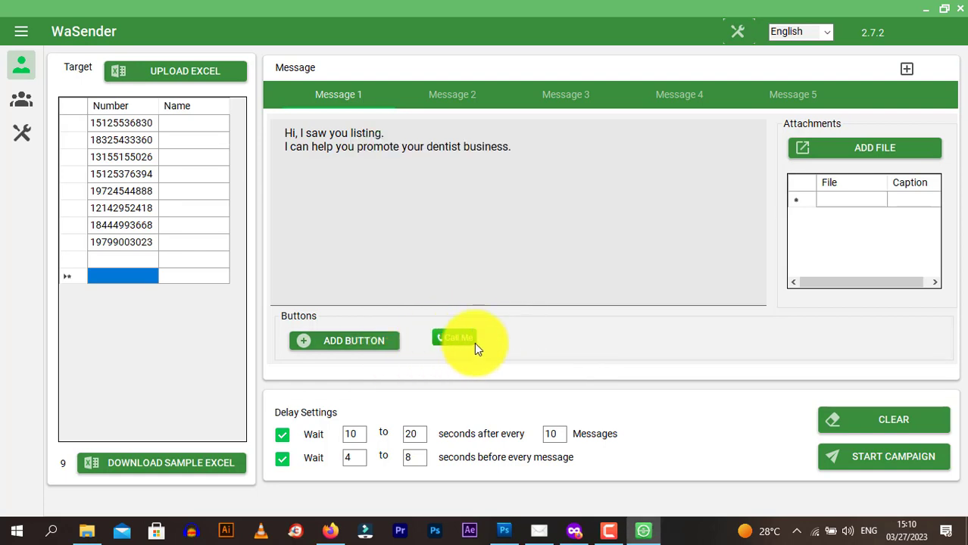
{"action": "left_click", "coordinate": [499, 246]}
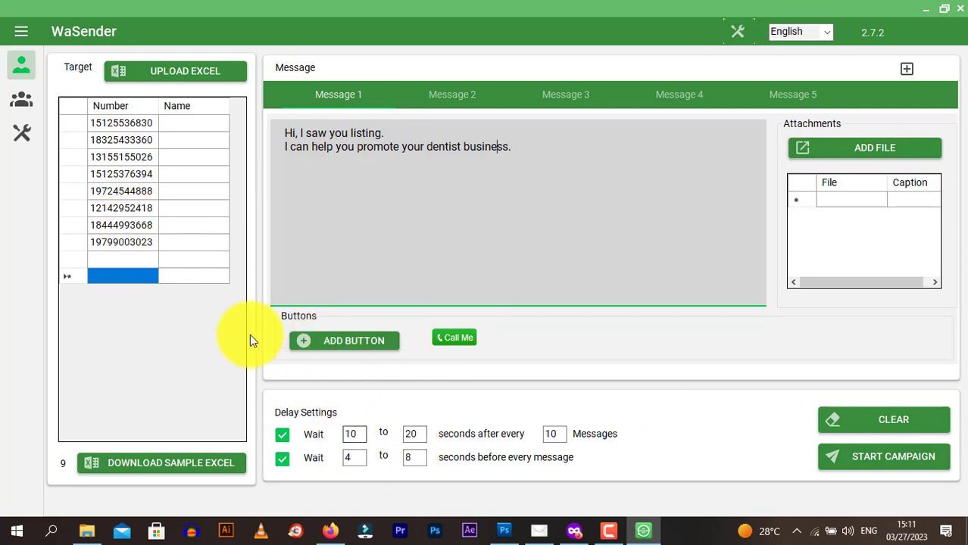
Step: Set the 10-second minimum wait and start the named dentist campaign
{"action": "double_click", "coordinate": [352, 436]}
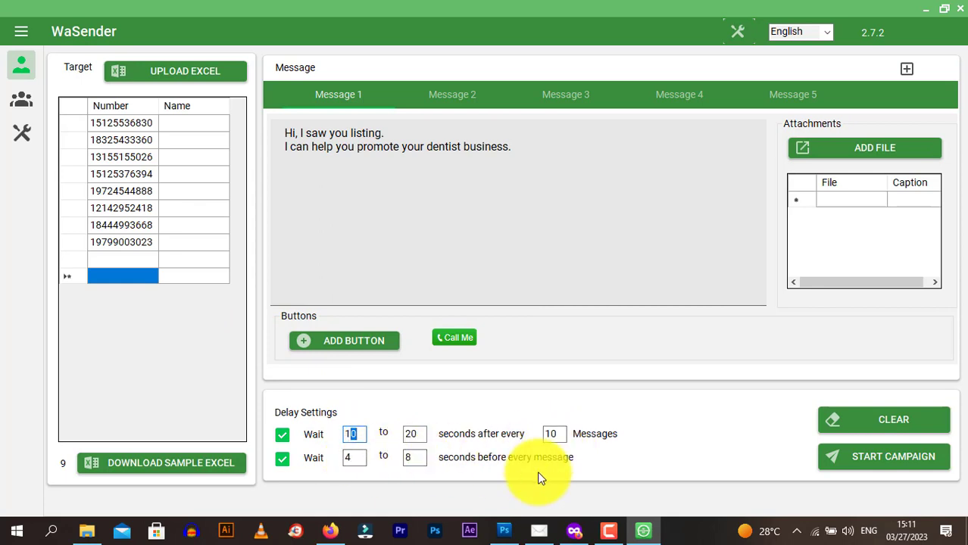
{"action": "left_click", "coordinate": [868, 459]}
{"action": "type", "text": "Dentists"}
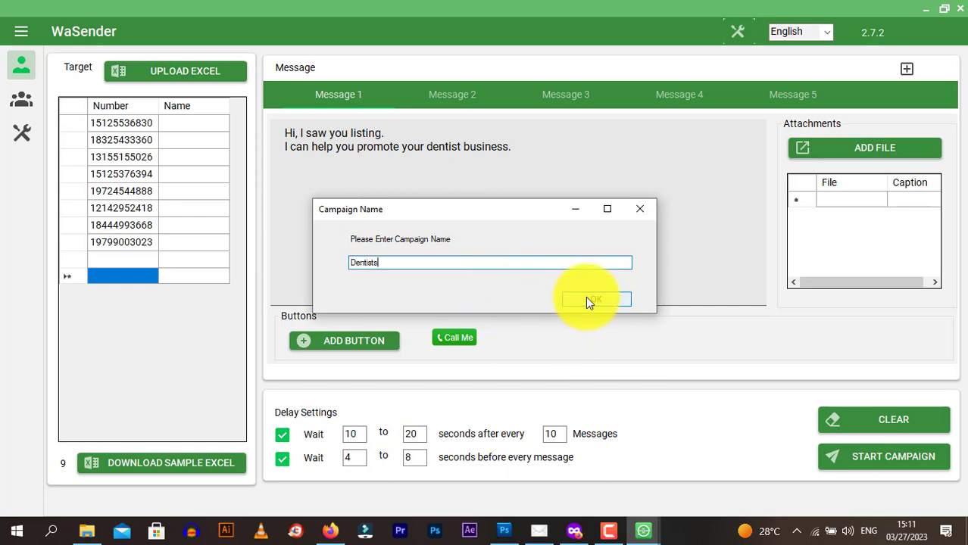
{"action": "left_click", "coordinate": [585, 298]}
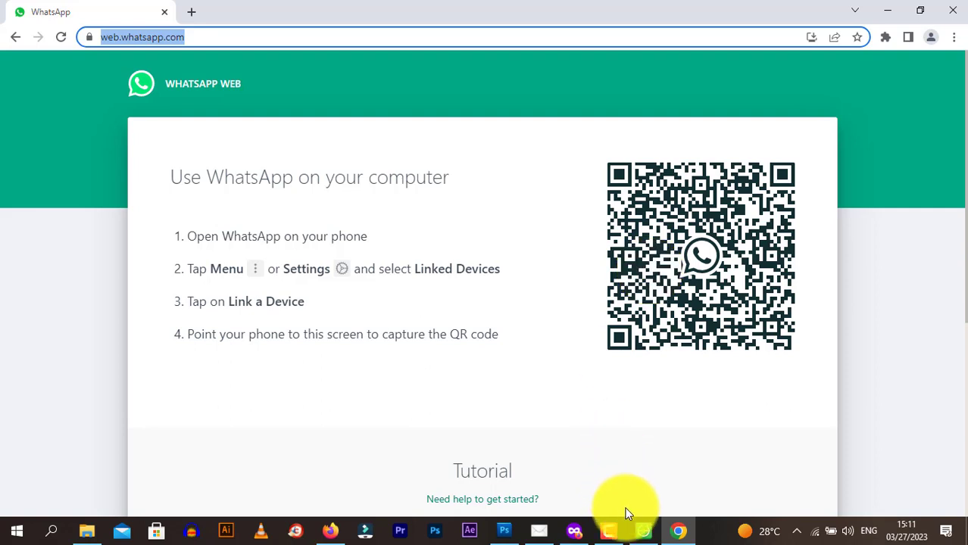
Step: Check the campaign run window and WhatsApp Web login, then return to the Sendinblue article in Firefox
{"action": "left_click", "coordinate": [643, 530]}
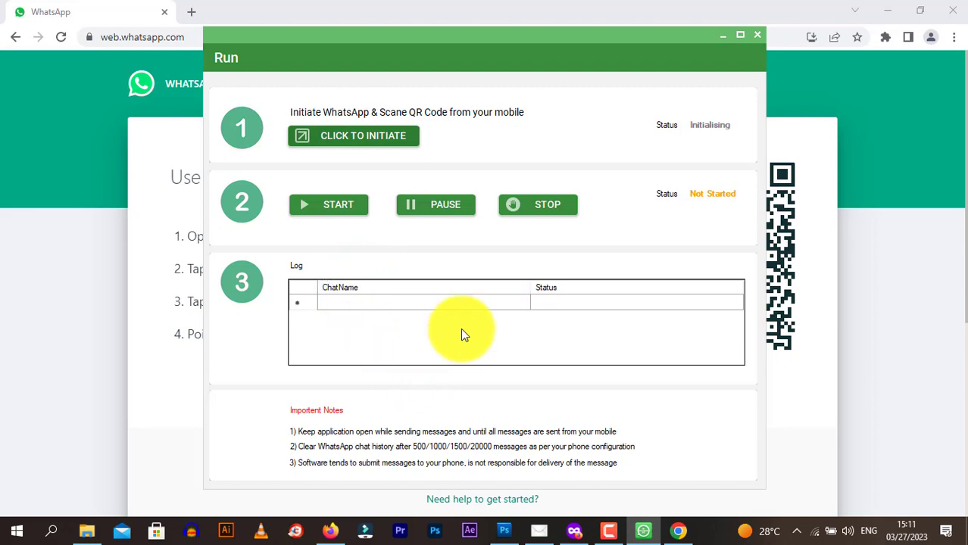
{"action": "left_click", "coordinate": [98, 11]}
{"action": "left_click", "coordinate": [643, 530]}
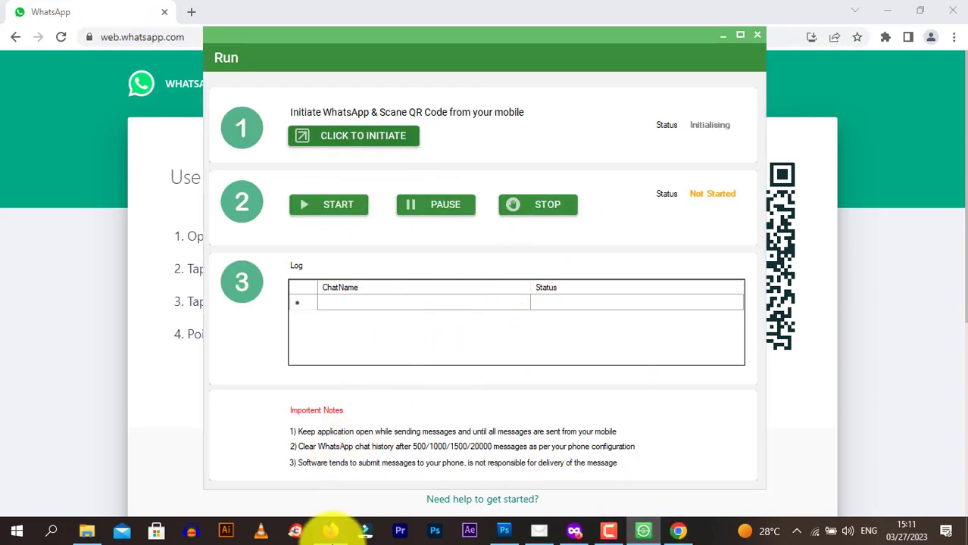
{"action": "left_click", "coordinate": [330, 530]}
Step: Scroll through the Sendinblue WhatsApp API pricing article, then close WaSender's campaign run window
{"action": "left_click", "coordinate": [616, 15]}
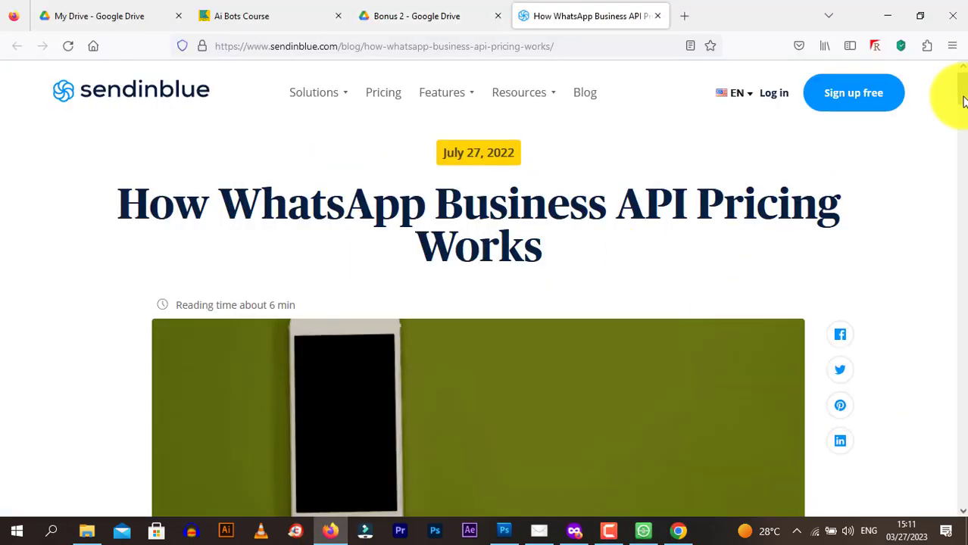
{"action": "mouse_move", "coordinate": [962, 97]}
{"action": "left_mouse_down"}
{"action": "mouse_move", "coordinate": [963, 284]}
{"action": "mouse_move", "coordinate": [953, 333]}
{"action": "left_mouse_up"}
{"action": "left_click", "coordinate": [643, 530]}
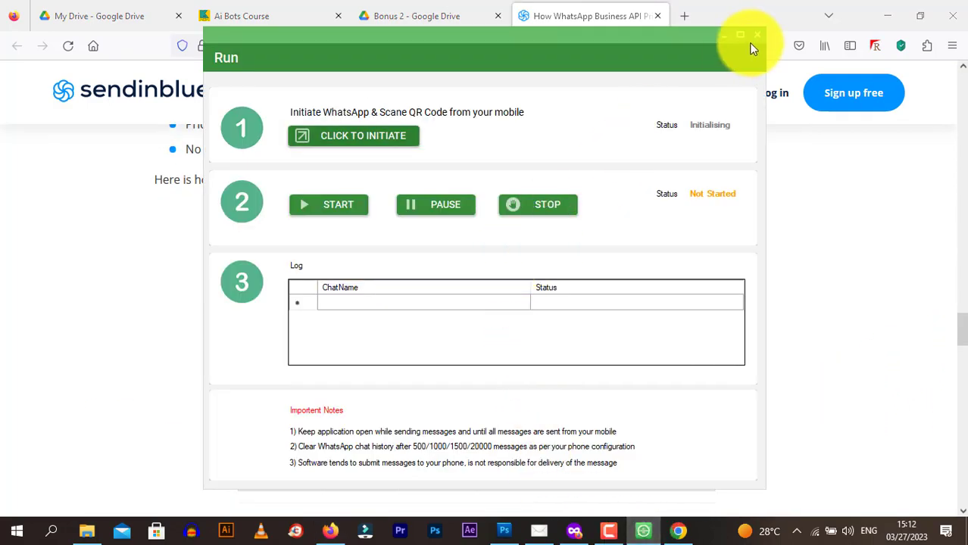
{"action": "left_click", "coordinate": [757, 35]}
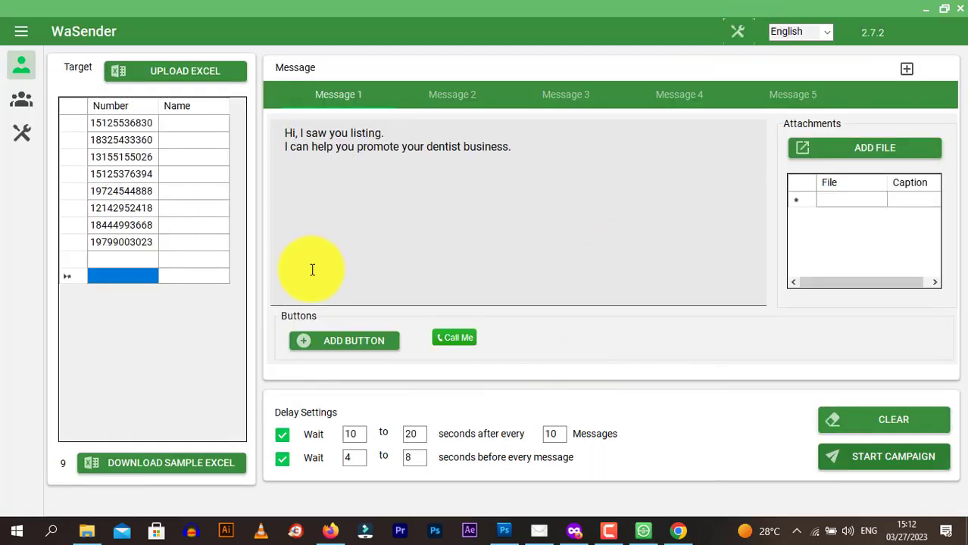
Step: Select and review both lines of the dentist promotional message, leaving it unchanged
{"action": "left_click", "coordinate": [539, 171]}
{"action": "key", "text": "ctrl+a"}
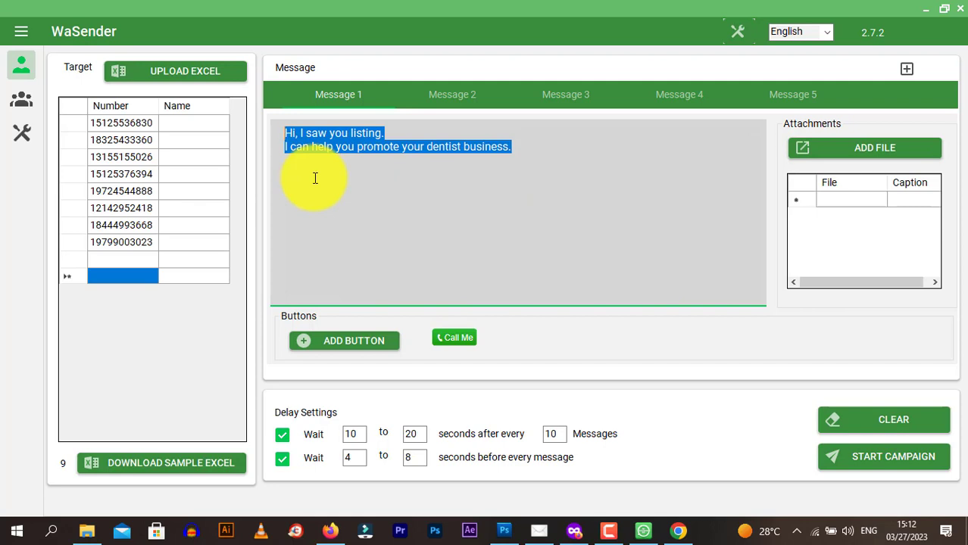
{"action": "left_click", "coordinate": [315, 178]}
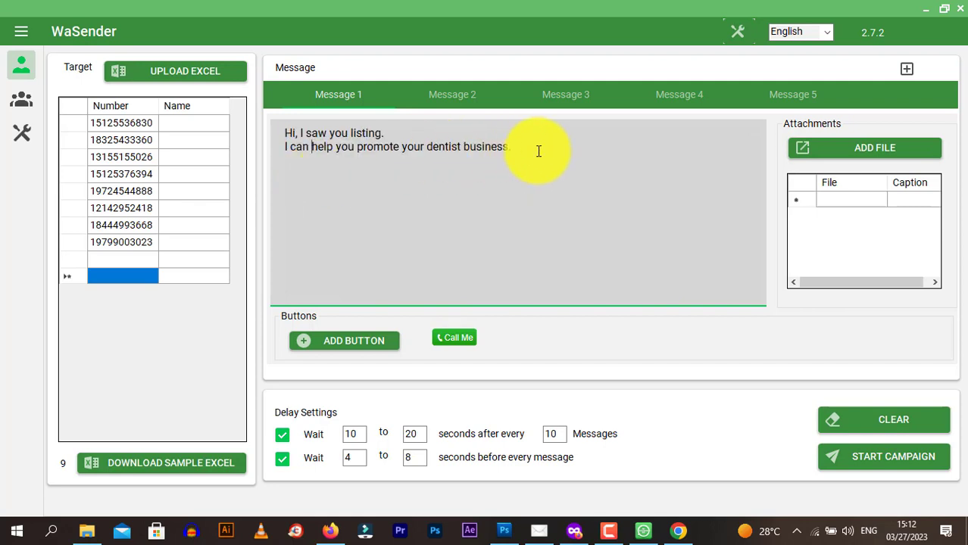
{"action": "left_click_drag", "start_coordinate": [536, 148], "coordinate": [285, 133]}
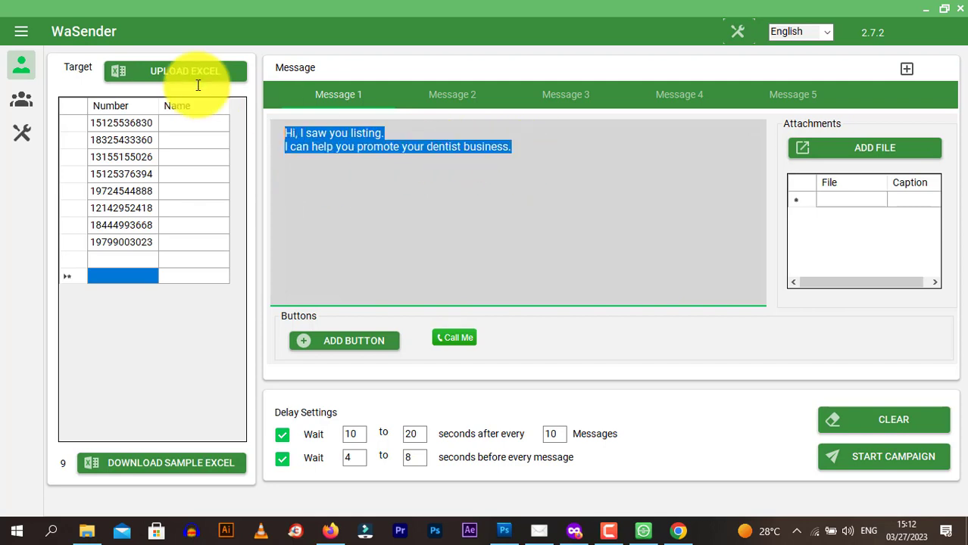
{"action": "left_click", "coordinate": [538, 164]}
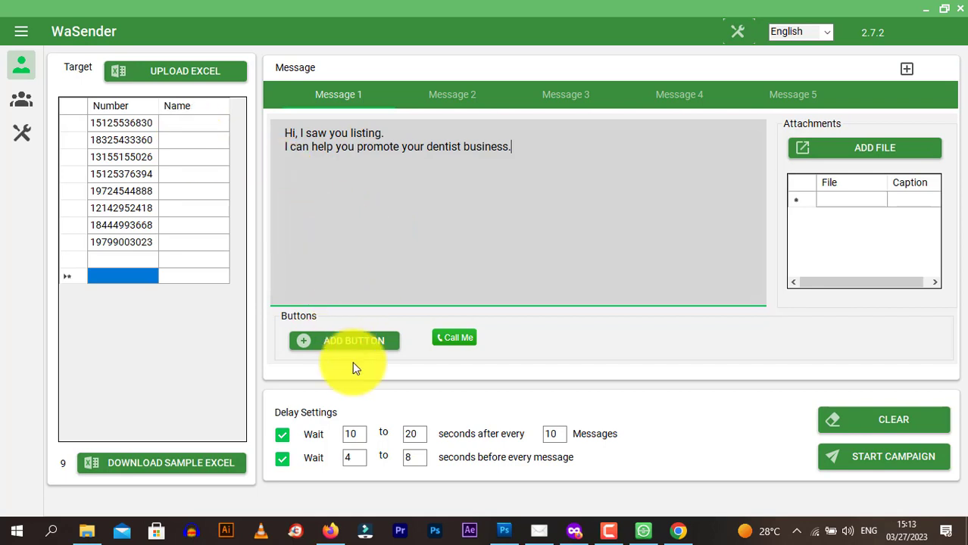
Step: Scroll through the Bonus 2 Drive folder of niche number spreadsheets, then return to WaSender
{"action": "left_click", "coordinate": [330, 530]}
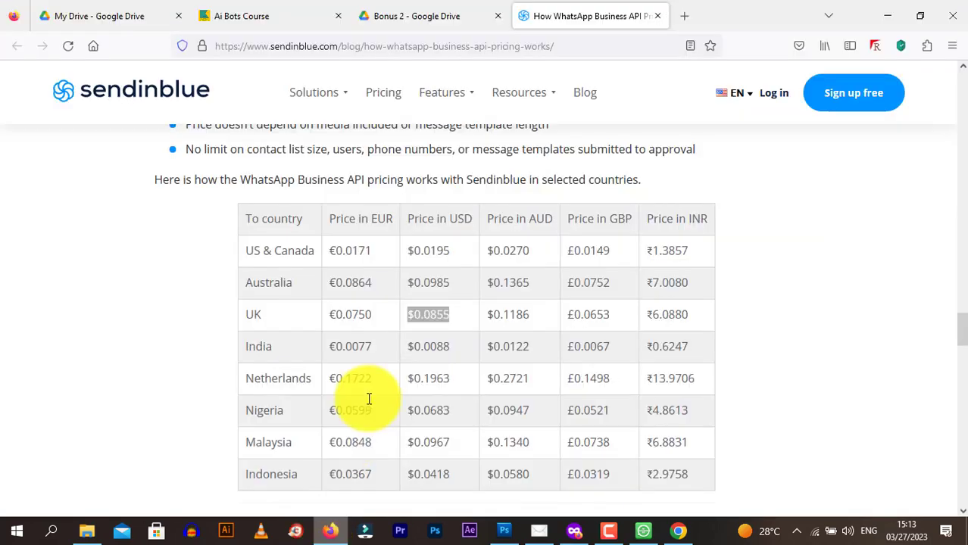
{"action": "left_click", "coordinate": [446, 14]}
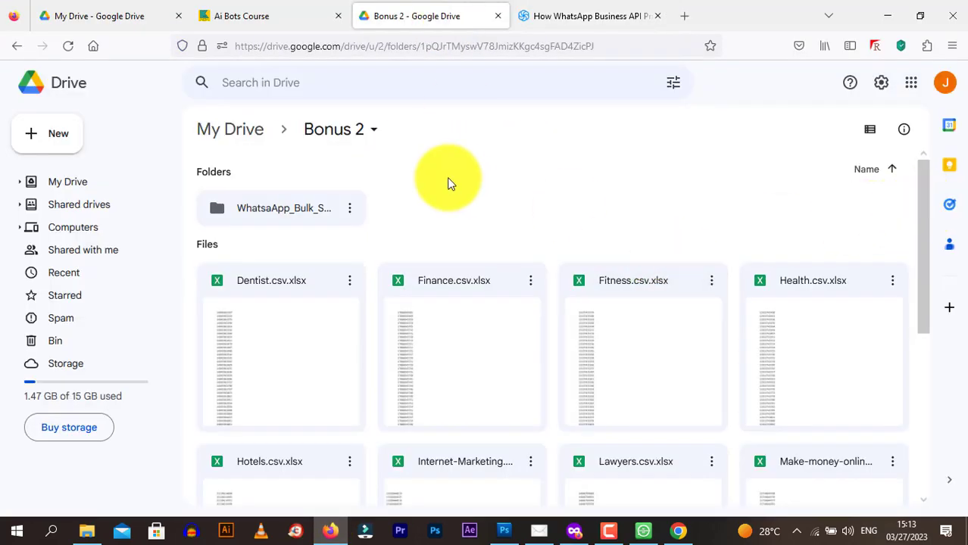
{"action": "left_click_drag", "start_coordinate": [922, 221], "coordinate": [922, 361]}
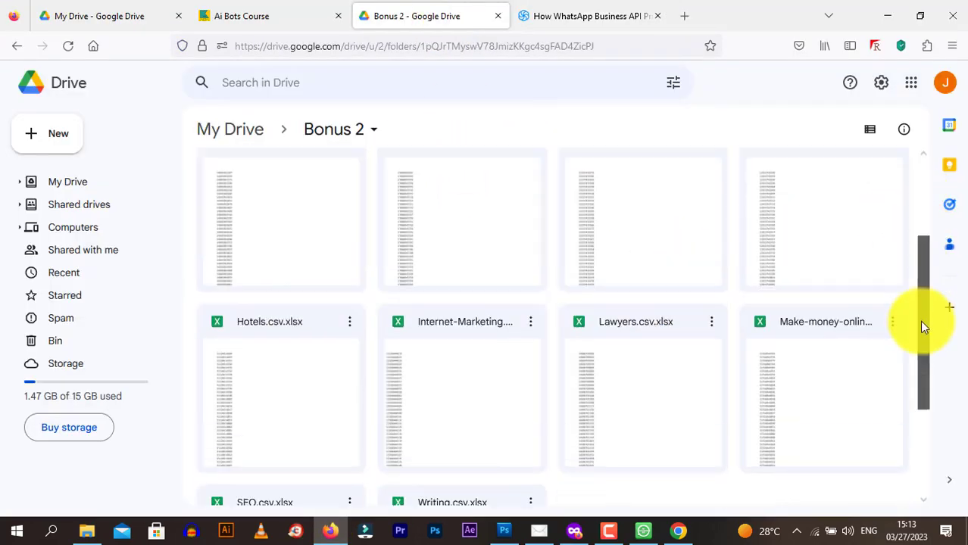
{"action": "left_click", "coordinate": [643, 531]}
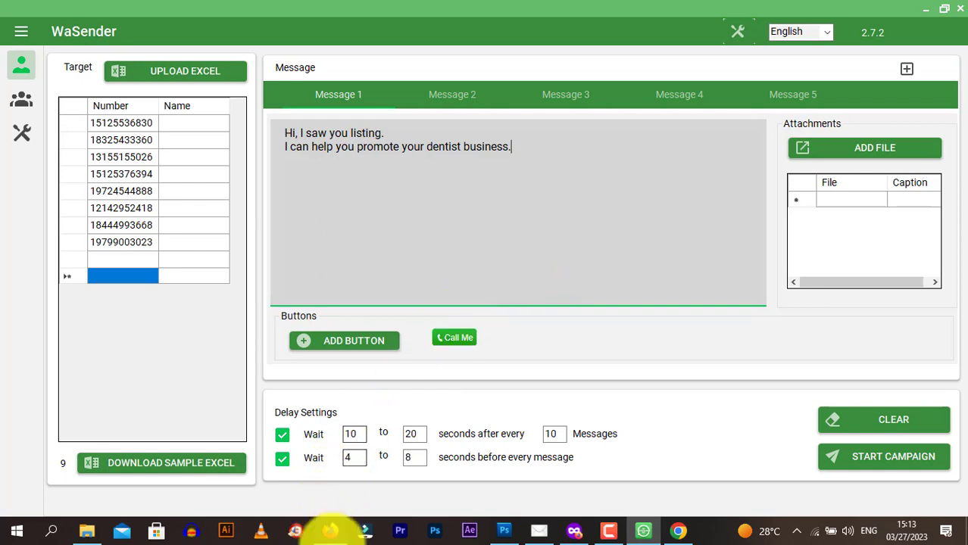
Step: Scroll through the $99 Ai Bots Course Gumroad page's course contents and requirements
{"action": "left_click", "coordinate": [330, 530]}
{"action": "left_click", "coordinate": [216, 15]}
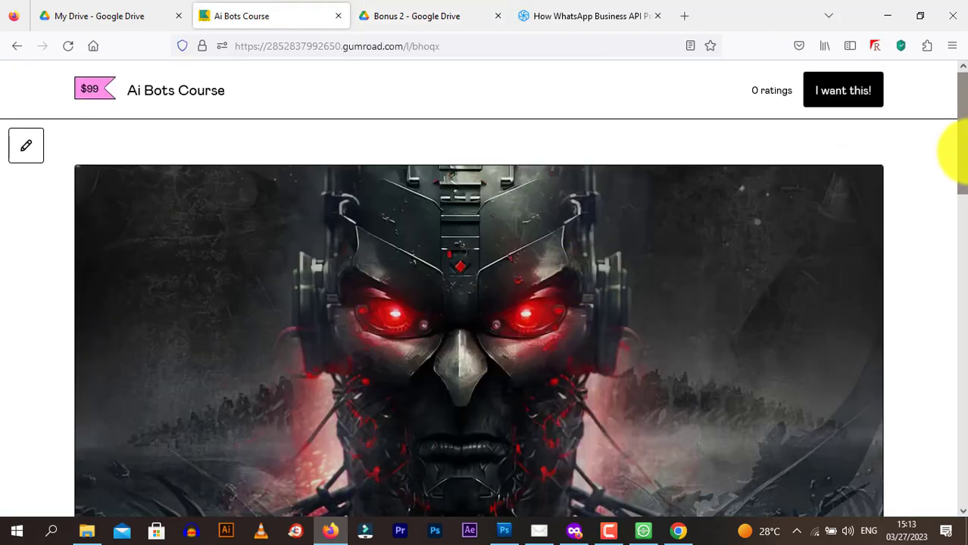
{"action": "scroll", "coordinate": [958, 259], "scroll_direction": "down", "scroll_amount": 2}
{"action": "scroll", "coordinate": [953, 303], "scroll_direction": "down", "scroll_amount": 5}
{"action": "scroll", "coordinate": [953, 346], "scroll_direction": "down", "scroll_amount": 2}
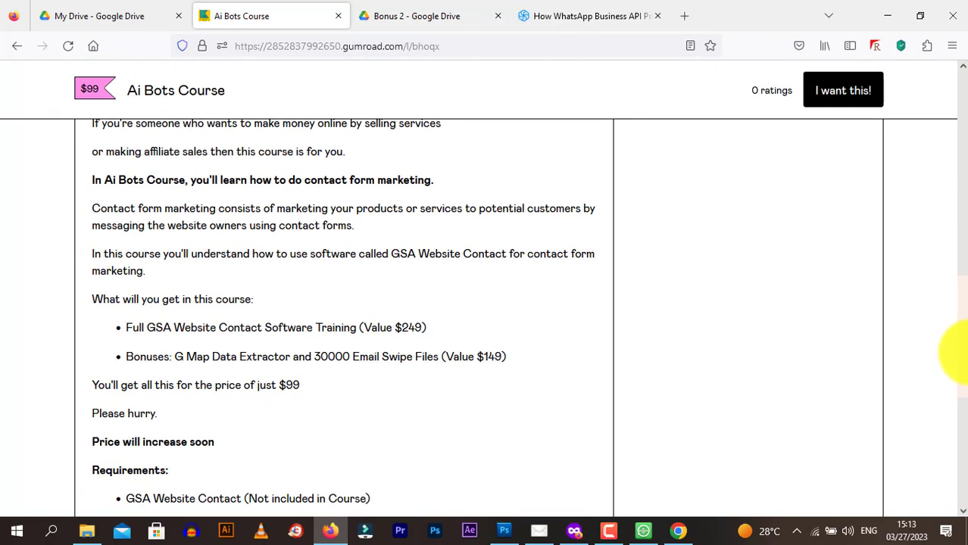
{"action": "scroll", "coordinate": [746, 203], "scroll_direction": "up", "scroll_amount": 10}
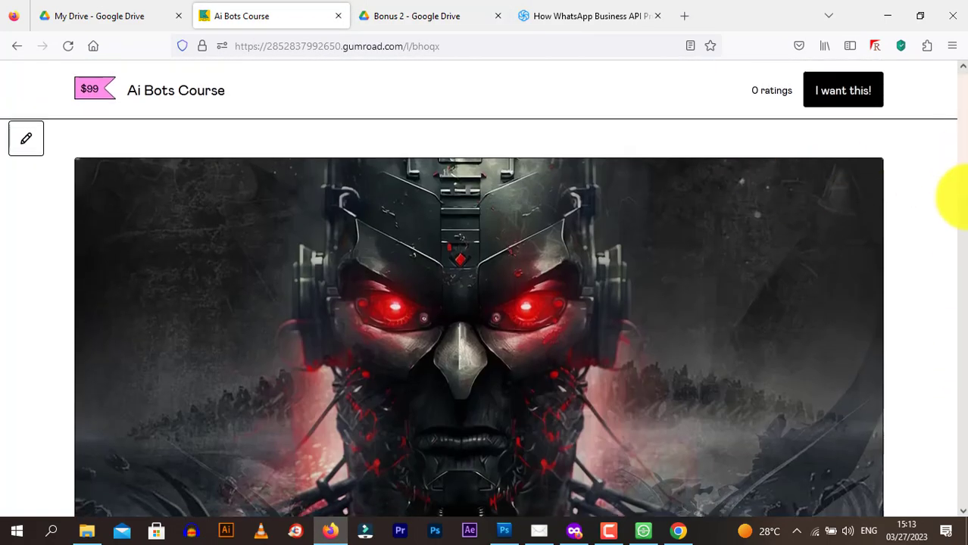
{"action": "left_click_drag", "start_coordinate": [960, 163], "coordinate": [960, 397]}
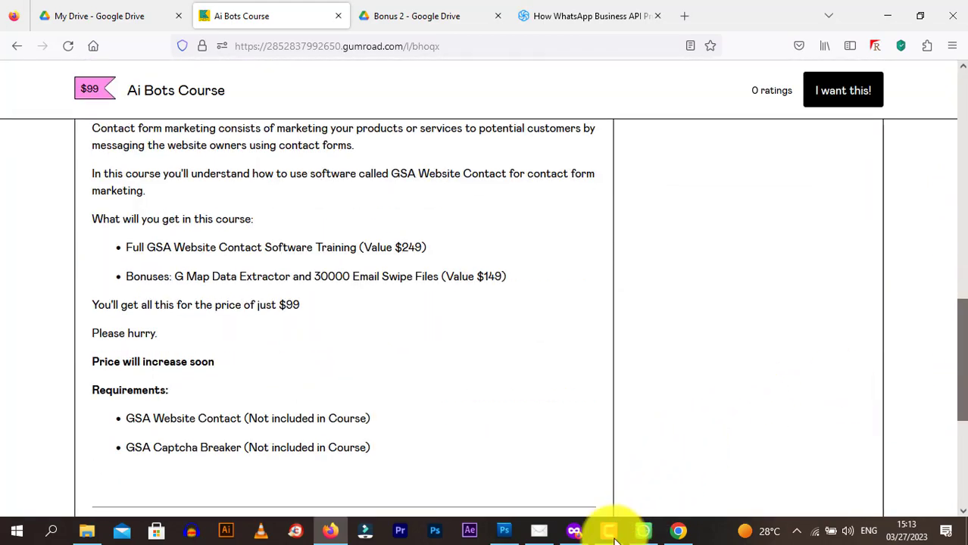